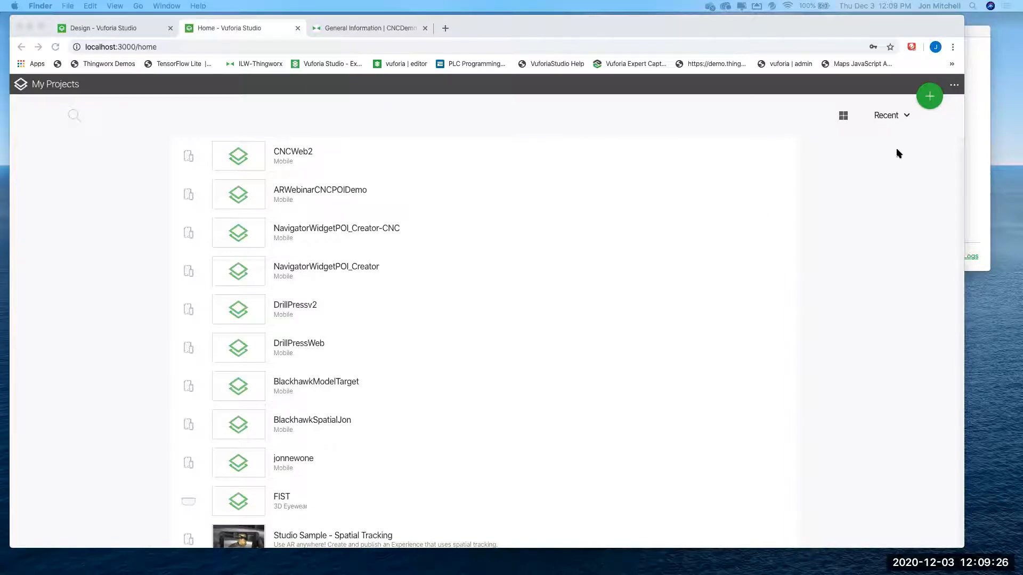
# Create a new project named CNCWebinar from the Mobile - Default template.
pyautogui.click(930, 98)
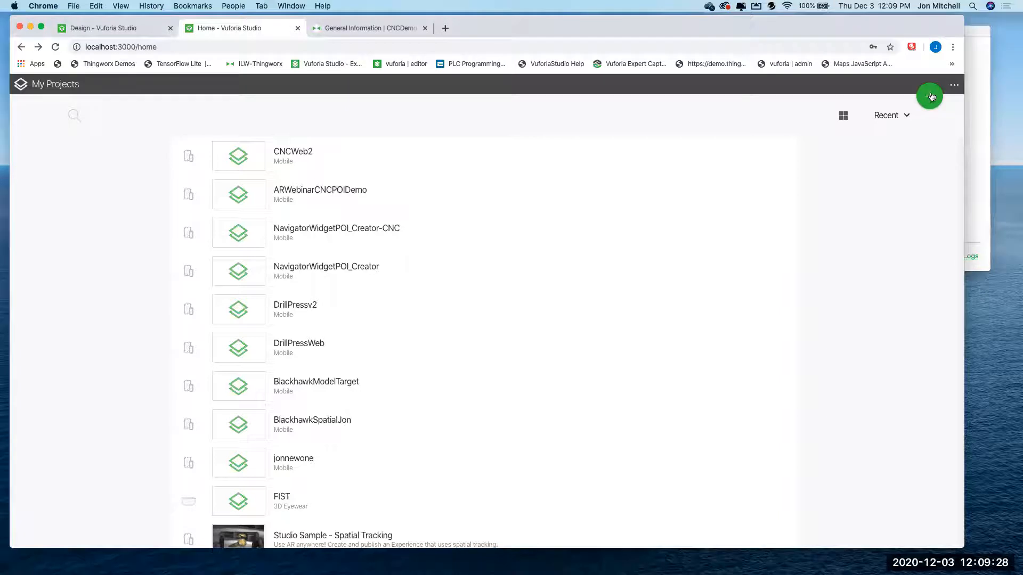
pyautogui.click(930, 98)
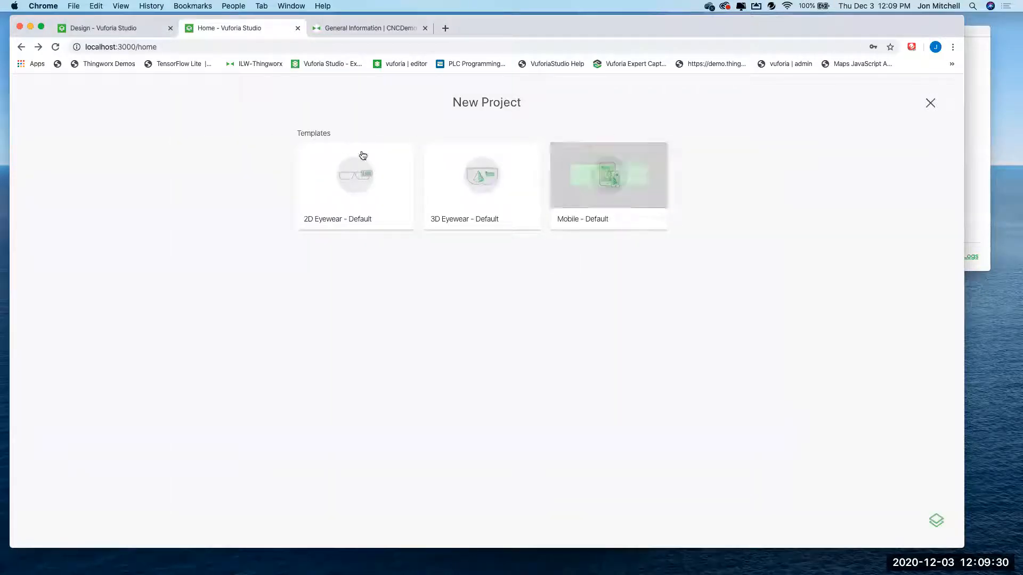
pyautogui.click(607, 177)
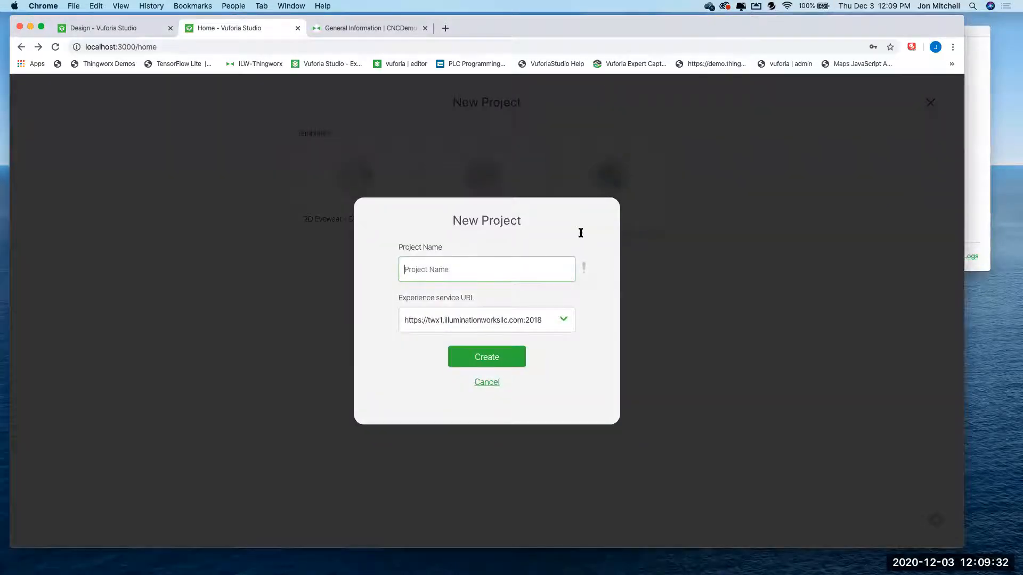
pyautogui.write('CNCWorkcell')
pyautogui.press('Return')
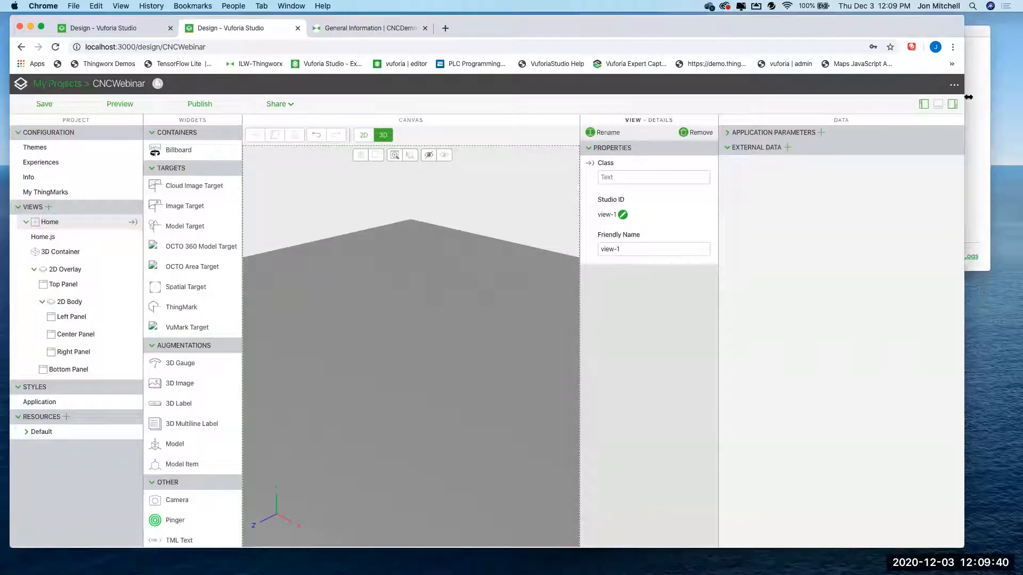
# Hide the data pane and place a Spatial Target at the center of the 3D canvas.
pyautogui.click(952, 104)
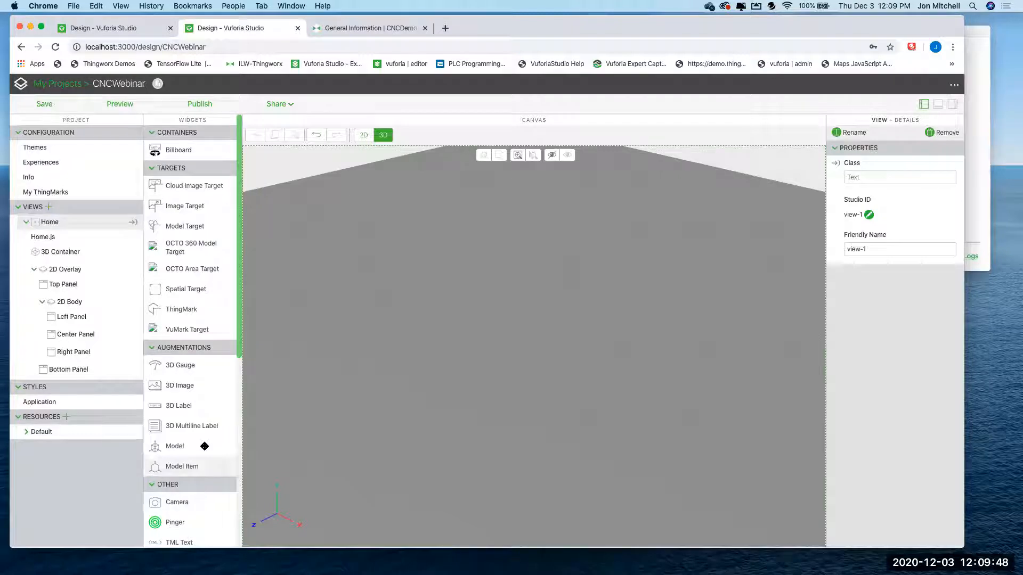
pyautogui.scroll(-6, 210, 449)
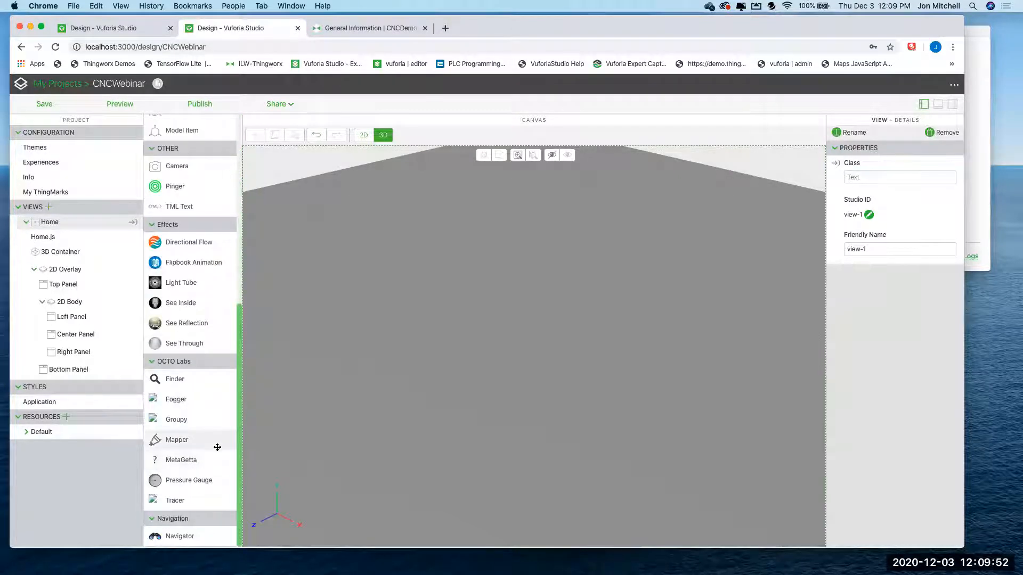
pyautogui.scroll(6, 215, 451)
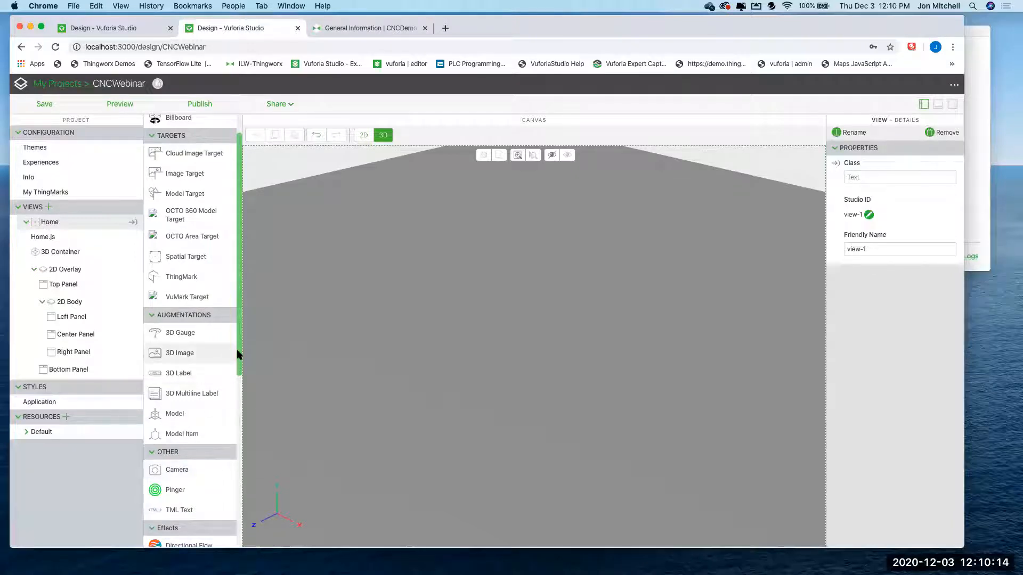
pyautogui.scroll(-1, 238, 363)
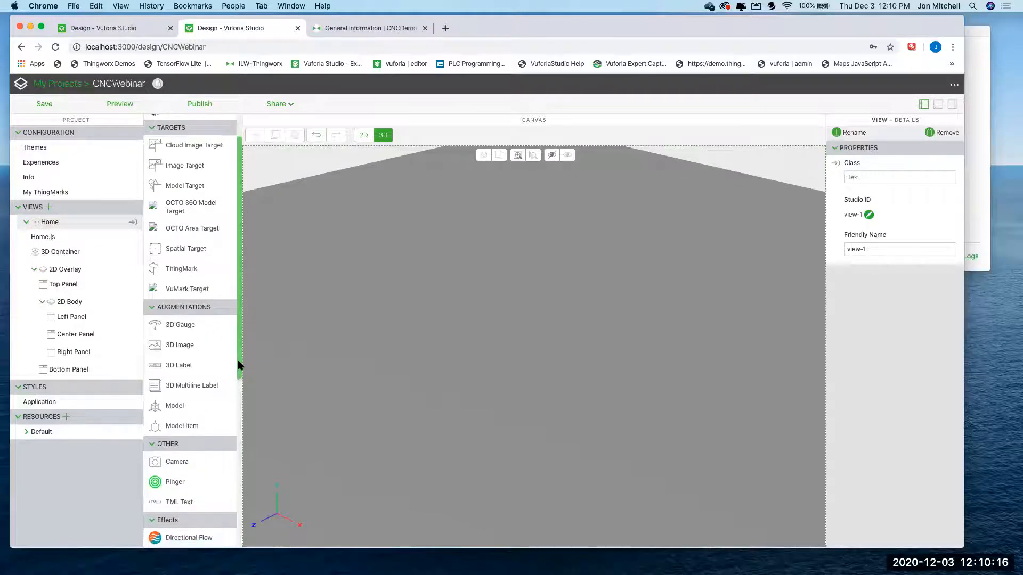
pyautogui.moveTo(191, 253); pyautogui.dragTo(521, 340)
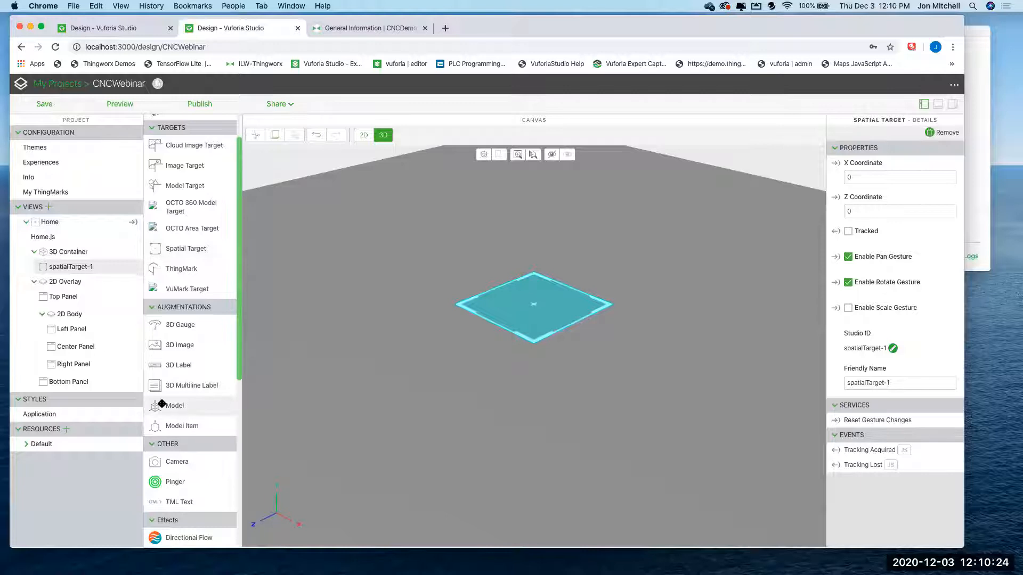
# Place a Model over the spatial target and upload UMC-500_SS_Solid_Model_2019-06_r1_STEP.pvz as its resource, leaving the CAD Optimizer off.
pyautogui.moveTo(162, 405); pyautogui.dragTo(523, 301)
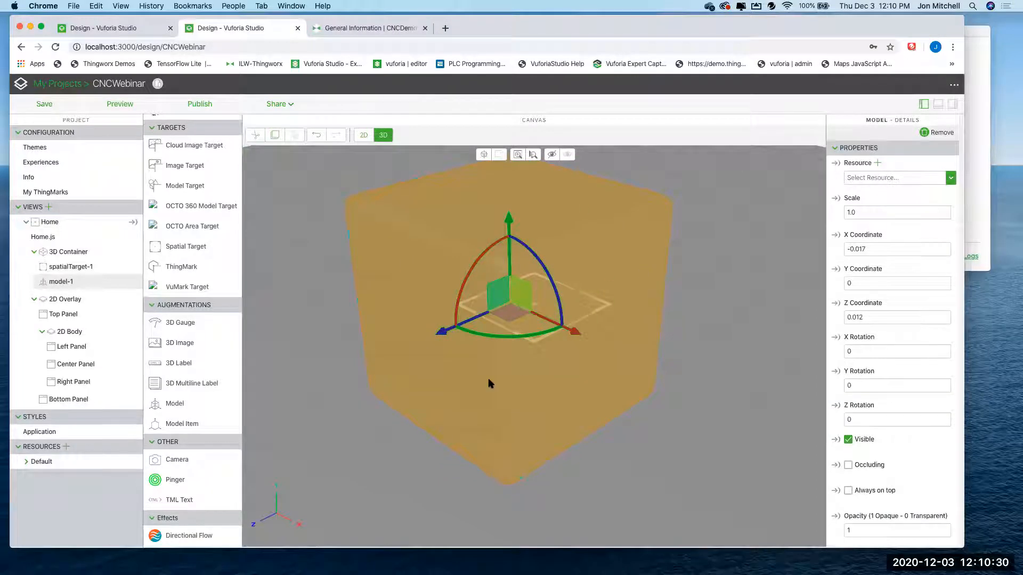
pyautogui.click(878, 163)
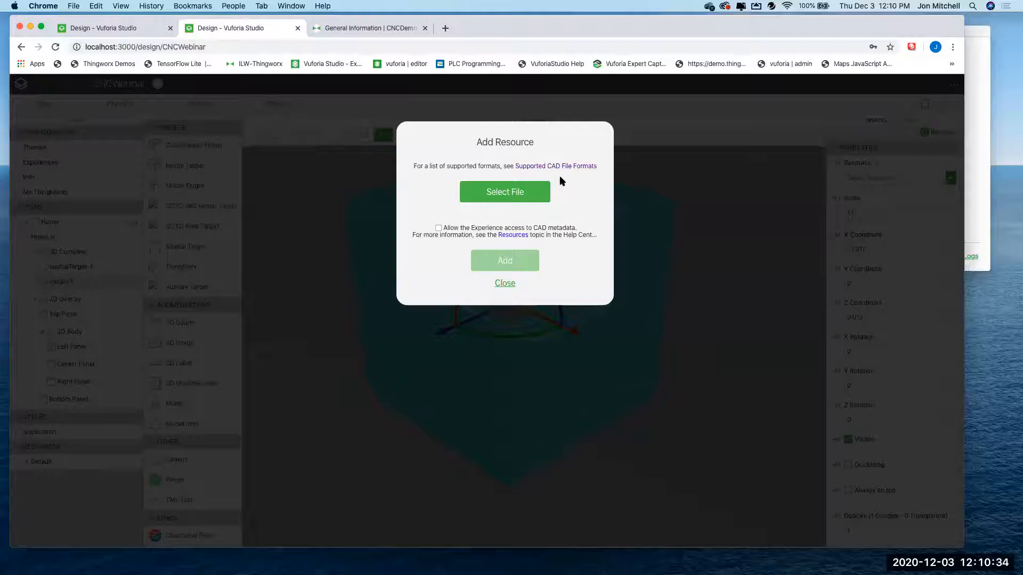
pyautogui.click(520, 195)
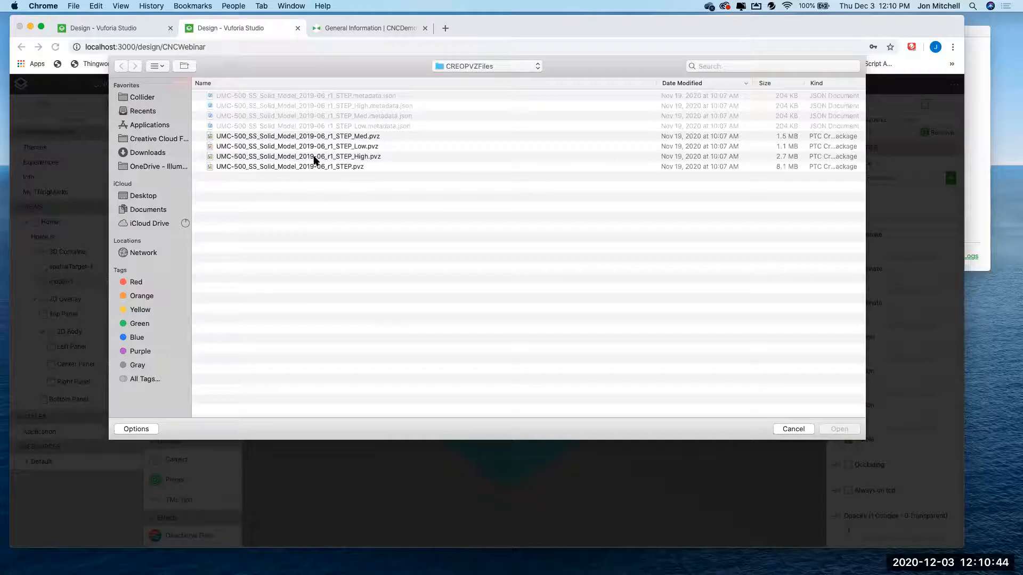
pyautogui.click(345, 167)
pyautogui.click(831, 432)
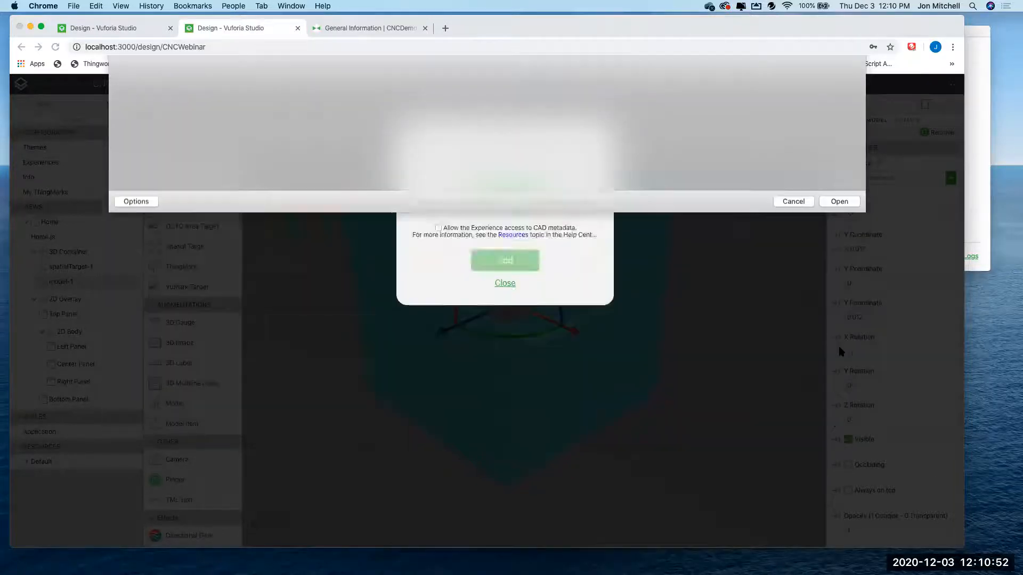
pyautogui.click(539, 317)
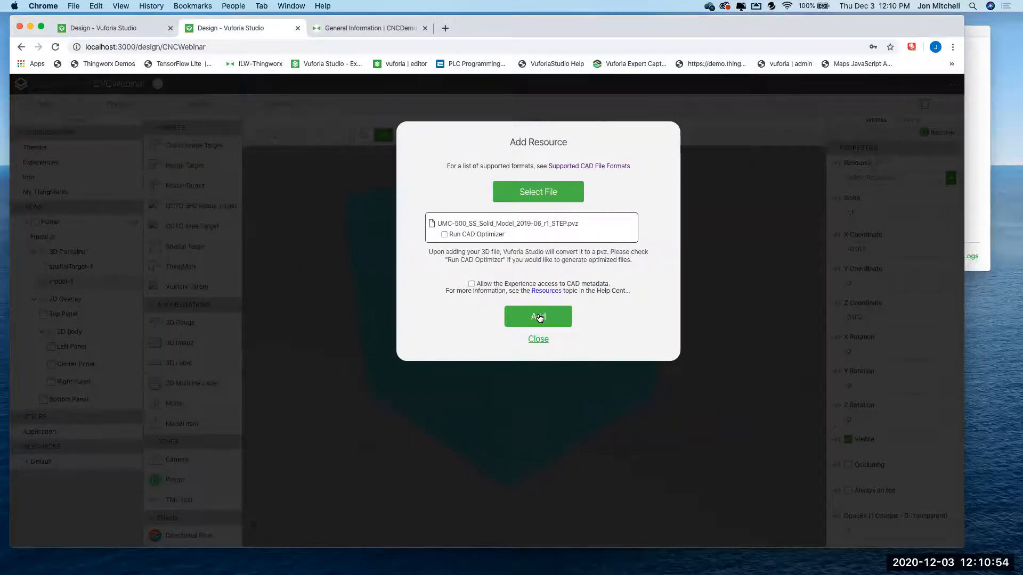
pyautogui.click(768, 406)
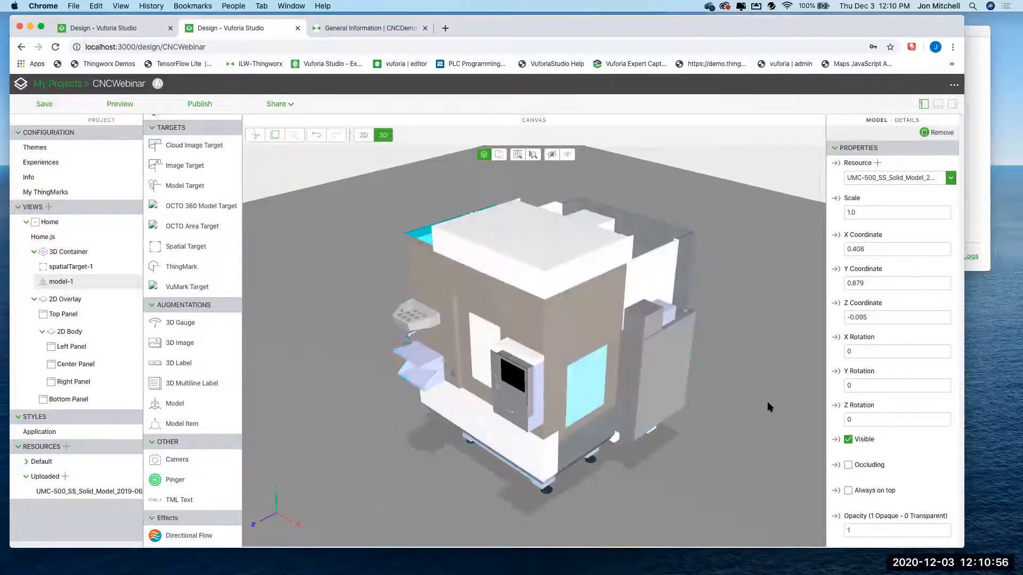
# Set the CNC machine model's scale to .65 and its Y coordinate to 0.557.
pyautogui.moveTo(714, 430); pyautogui.dragTo(768, 378)
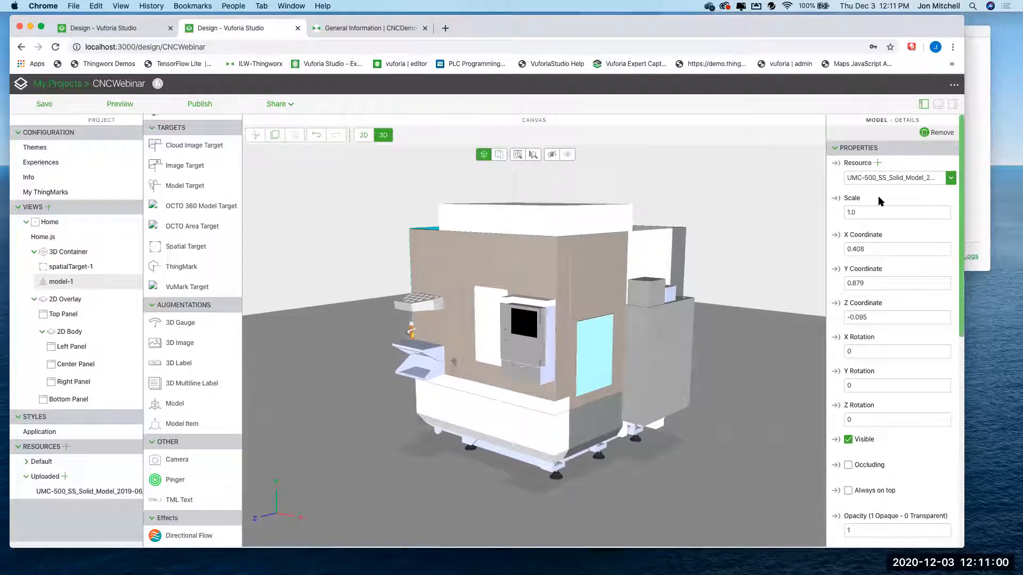
pyautogui.doubleClick(850, 212)
pyautogui.write('.65')
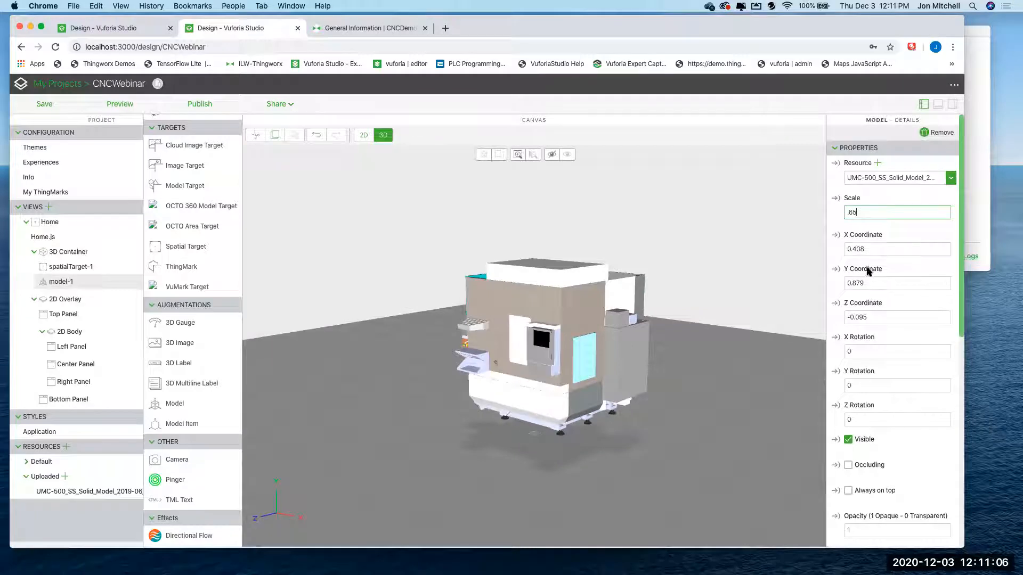
pyautogui.click(878, 283)
pyautogui.press('BackSpace')
pyautogui.press('BackSpace')
pyautogui.press('BackSpace')
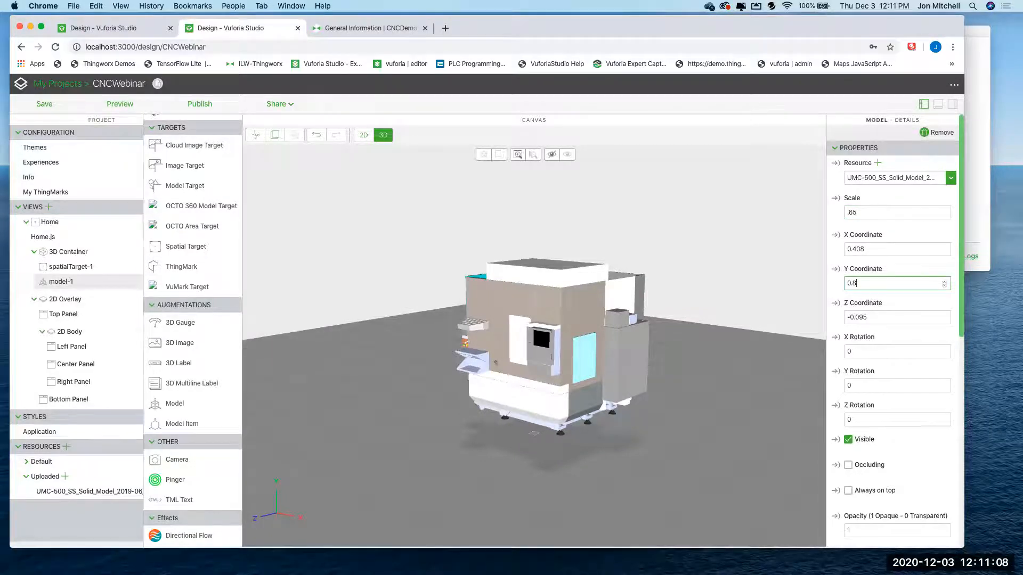
pyautogui.write('57')
pyautogui.press('BackSpace')
pyautogui.write('57')
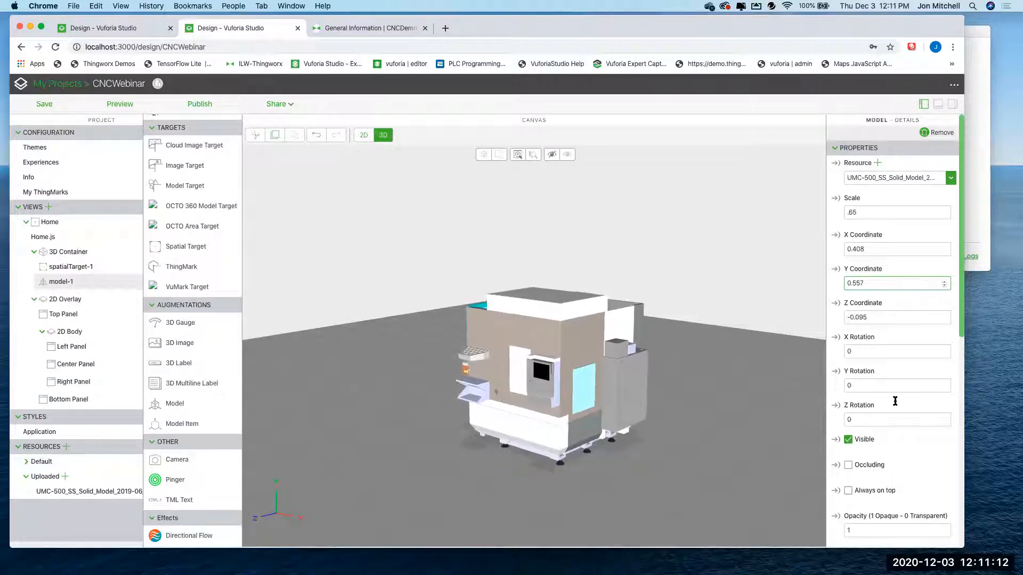
# Enable the scale gesture for the spatial target.
pyautogui.click(65, 267)
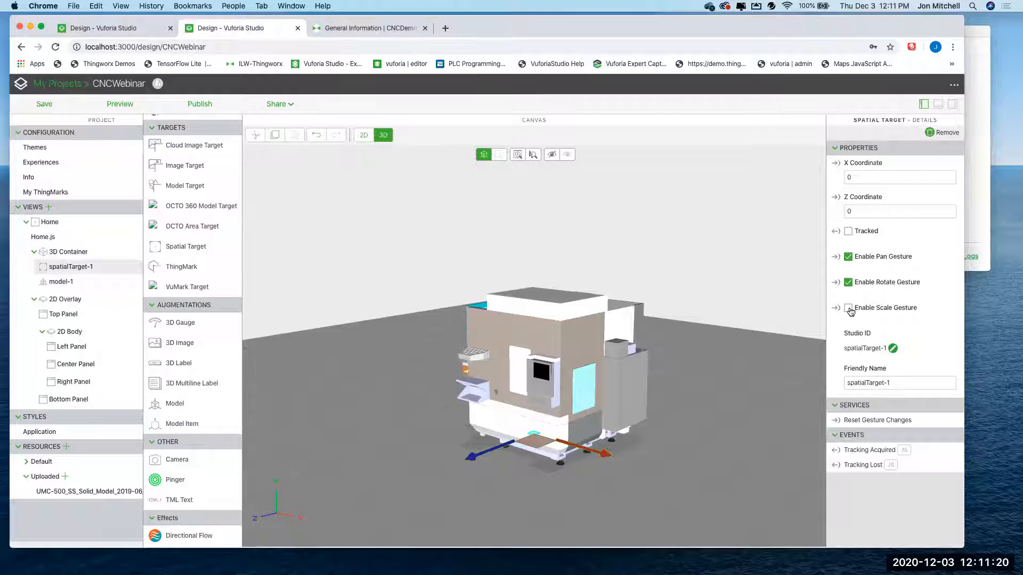
pyautogui.click(848, 308)
# Switch to the 2D canvas and set its preview device to iPad Pro.
pyautogui.click(365, 135)
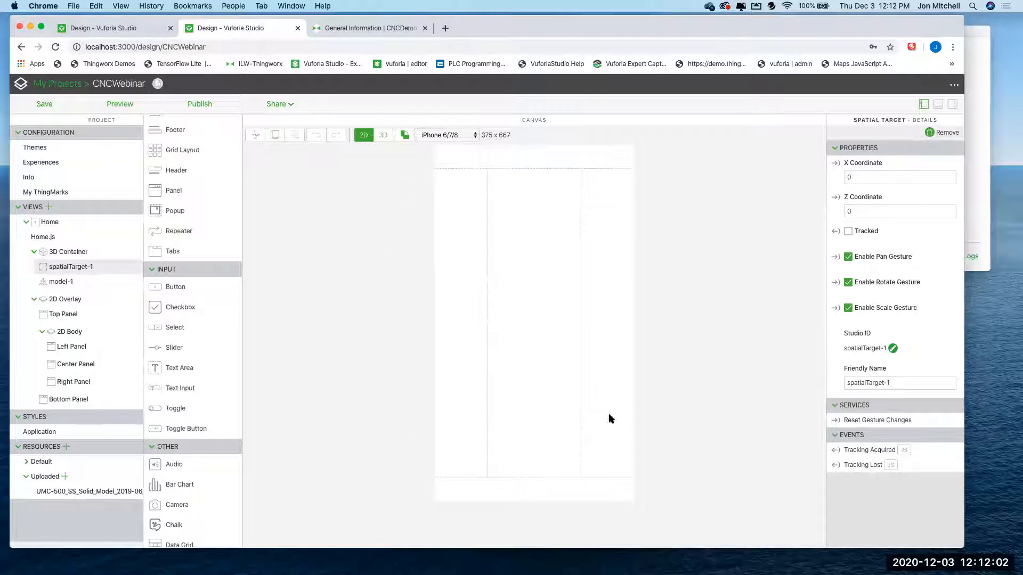
pyautogui.click(443, 137)
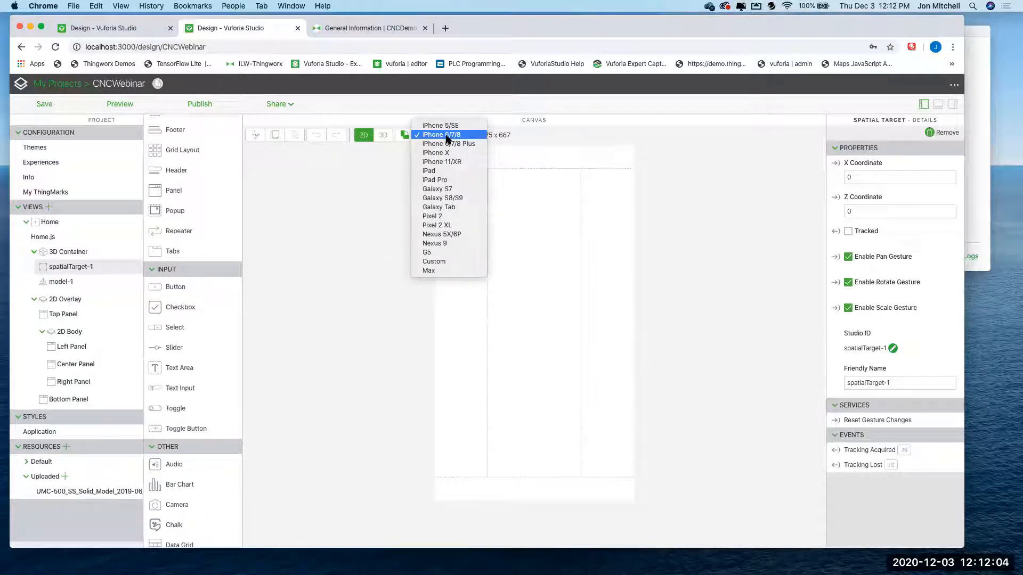
pyautogui.click(447, 181)
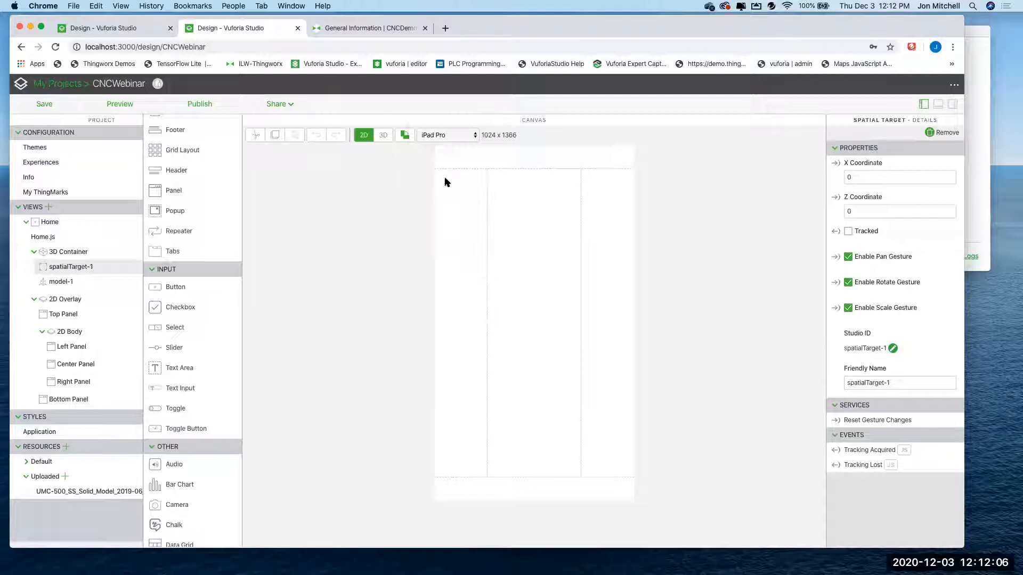
pyautogui.click(454, 137)
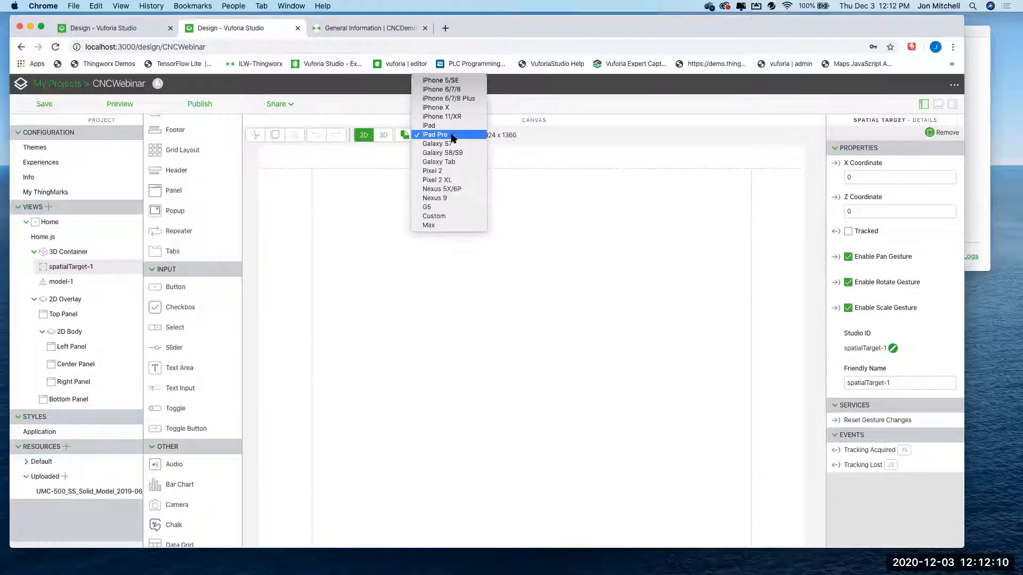
pyautogui.click(449, 137)
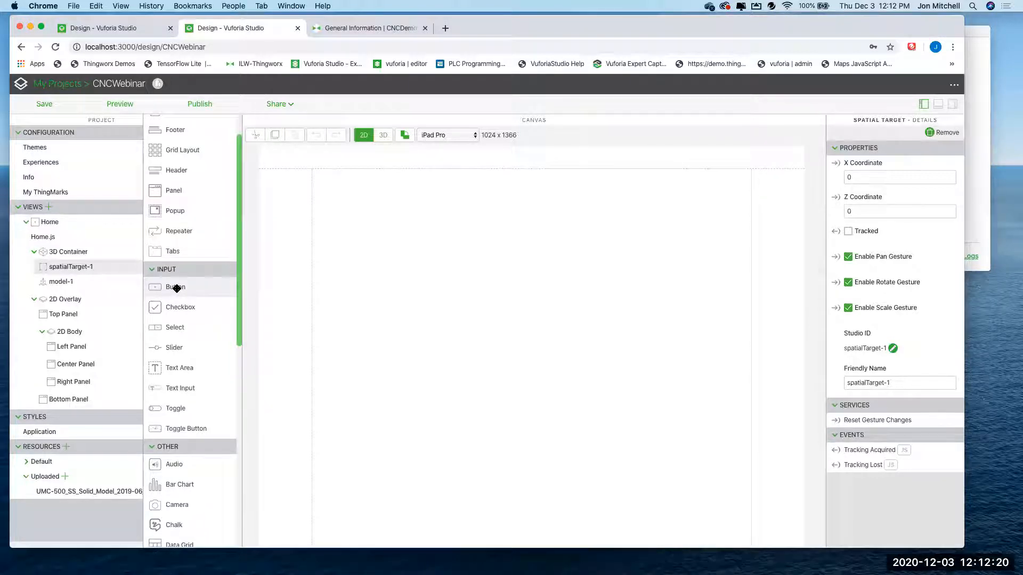
# Add a button to the Top Panel and set its text to "Scan Machine".
pyautogui.moveTo(174, 287); pyautogui.dragTo(273, 159)
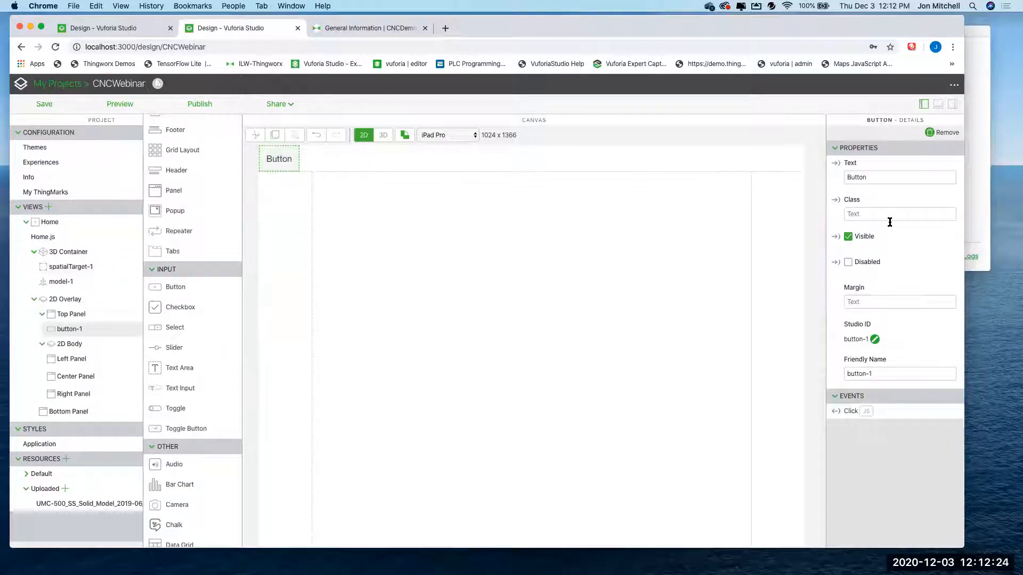
pyautogui.click(874, 176)
pyautogui.press('super+a')
pyautogui.write('Scan Machine')
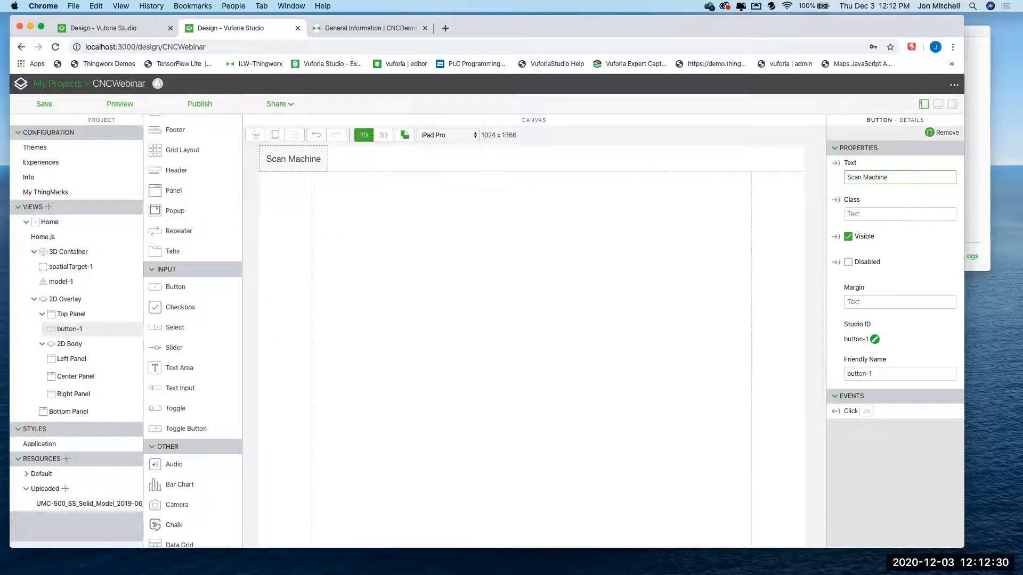
# Place a Scan widget in the Center Panel and a Value Display in the Left Panel.
pyautogui.scroll(-5, 183, 473)
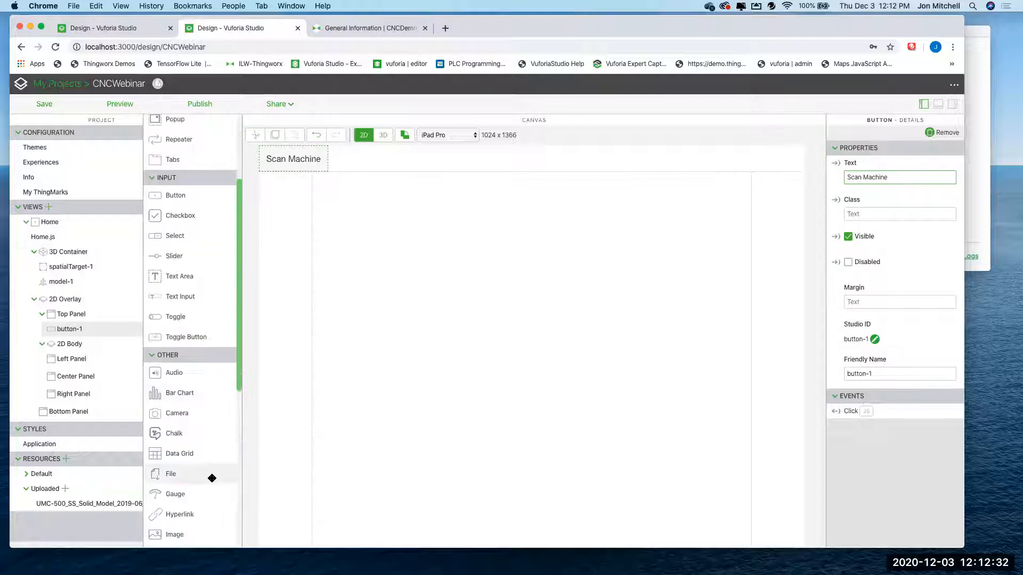
pyautogui.moveTo(174, 492); pyautogui.dragTo(517, 395)
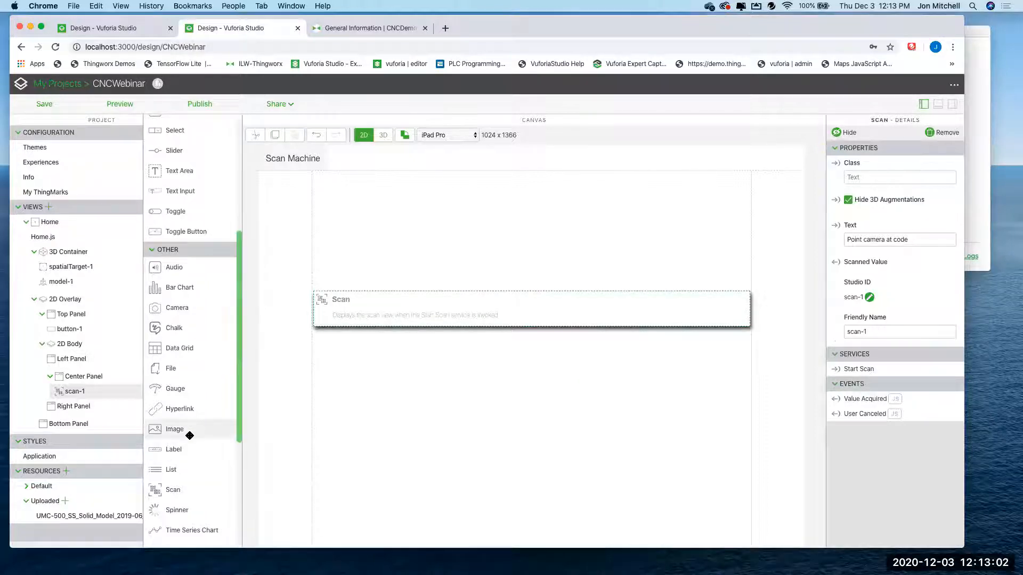
pyautogui.scroll(-1, 201, 489)
pyautogui.scroll(-3, 201, 488)
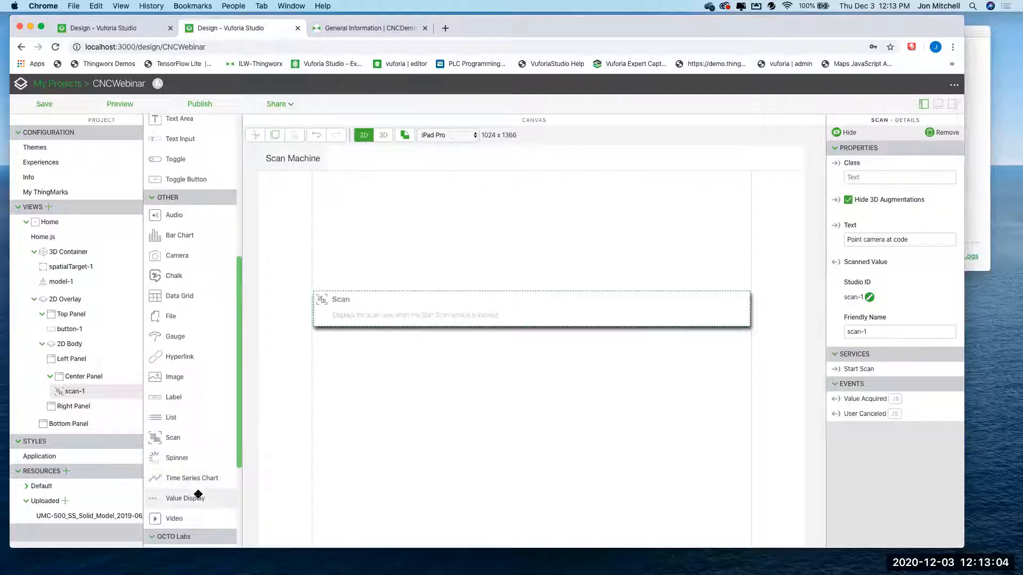
pyautogui.moveTo(196, 492); pyautogui.dragTo(294, 205)
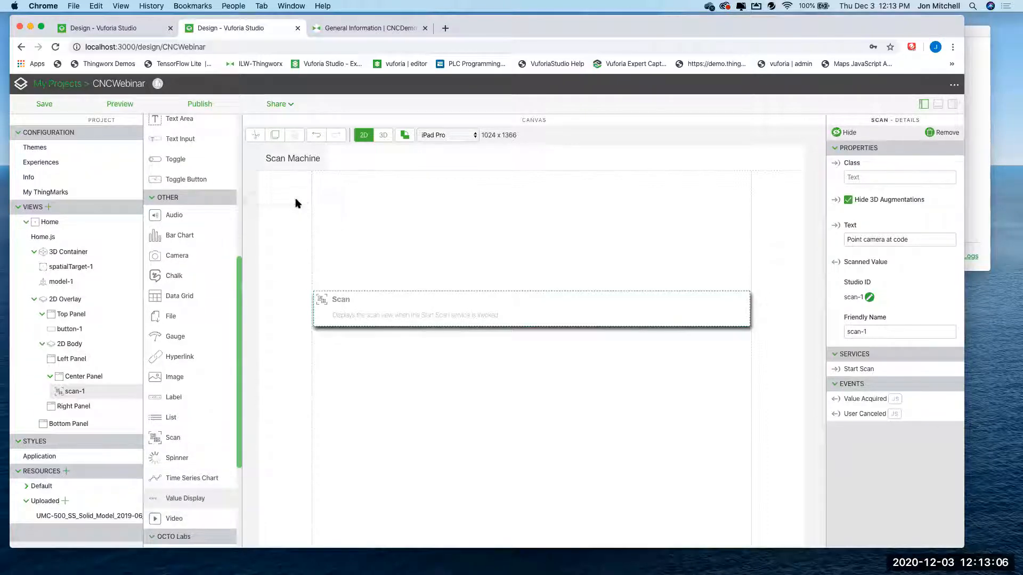
# Set the Value Display's class to "label other", clear its value, and set its label to "Model:".
pyautogui.tripleClick(947, 175)
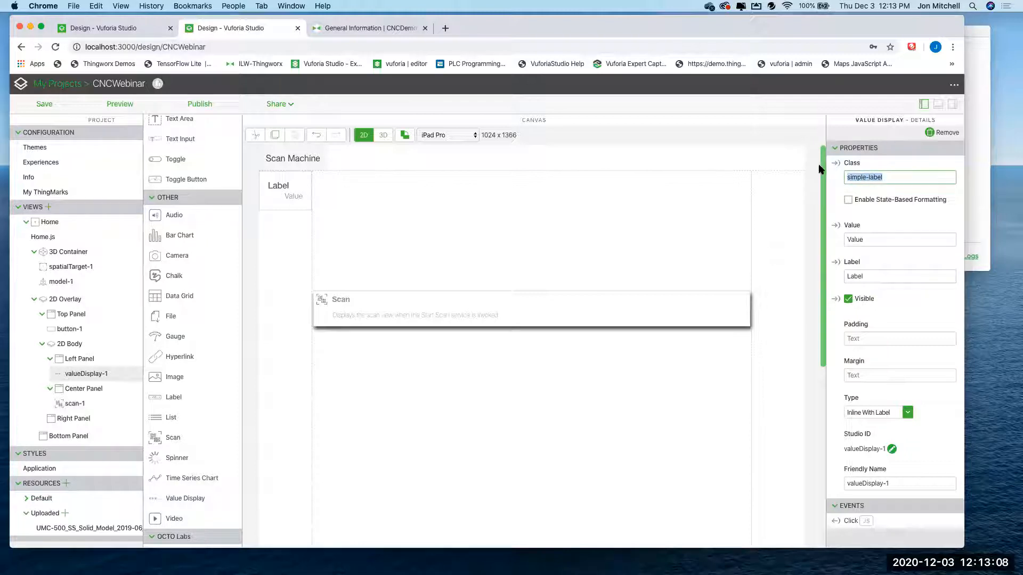
pyautogui.write('label other')
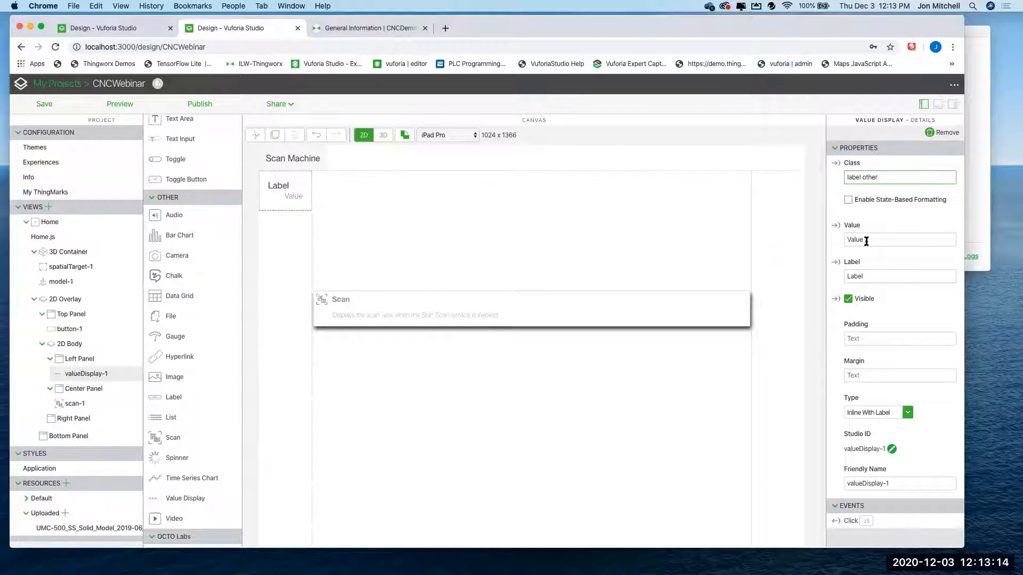
pyautogui.moveTo(865, 239); pyautogui.dragTo(842, 238)
pyautogui.press('BackSpace')
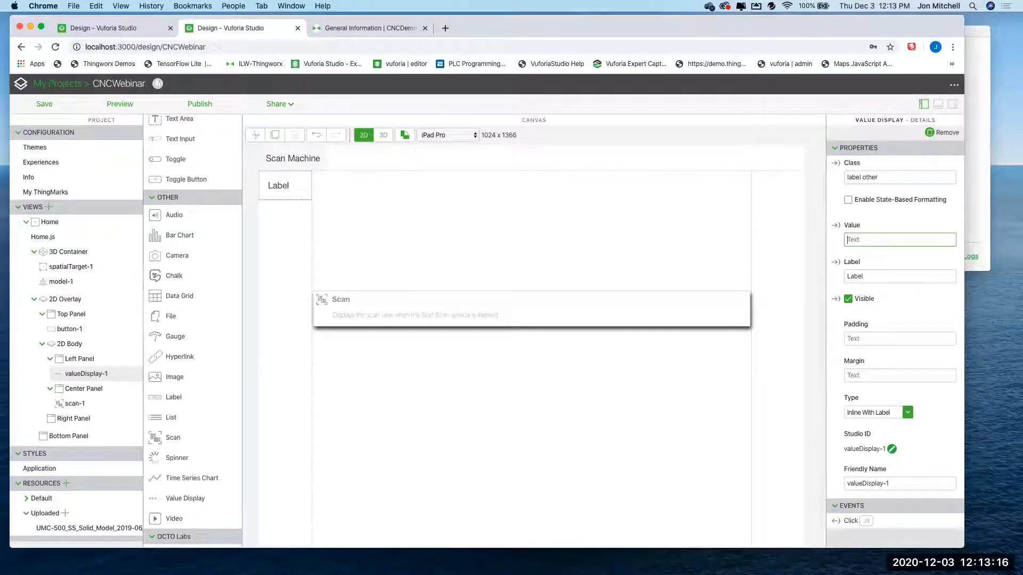
pyautogui.moveTo(874, 276); pyautogui.dragTo(827, 267)
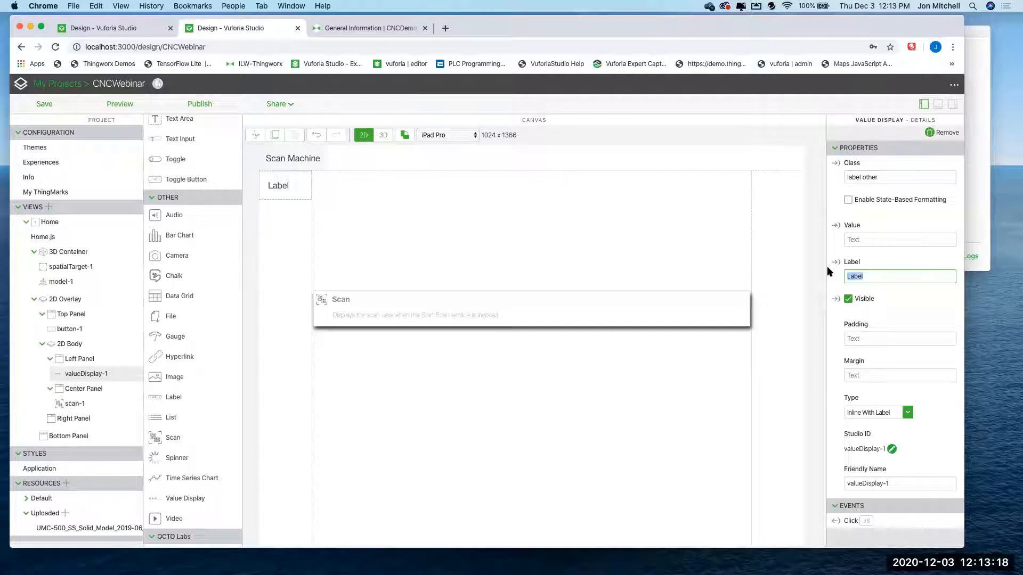
pyautogui.write('MM')
pyautogui.press('BackSpace')
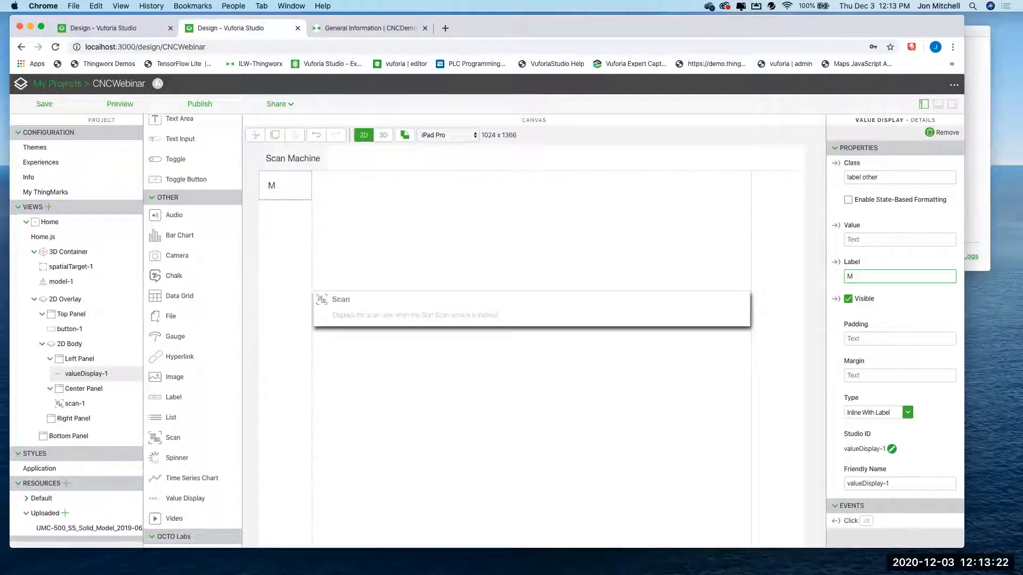
pyautogui.write('Odel')
# Give the Model display 3px padding and 3px margin, and set its type to Stacked Label.
pyautogui.click(888, 341)
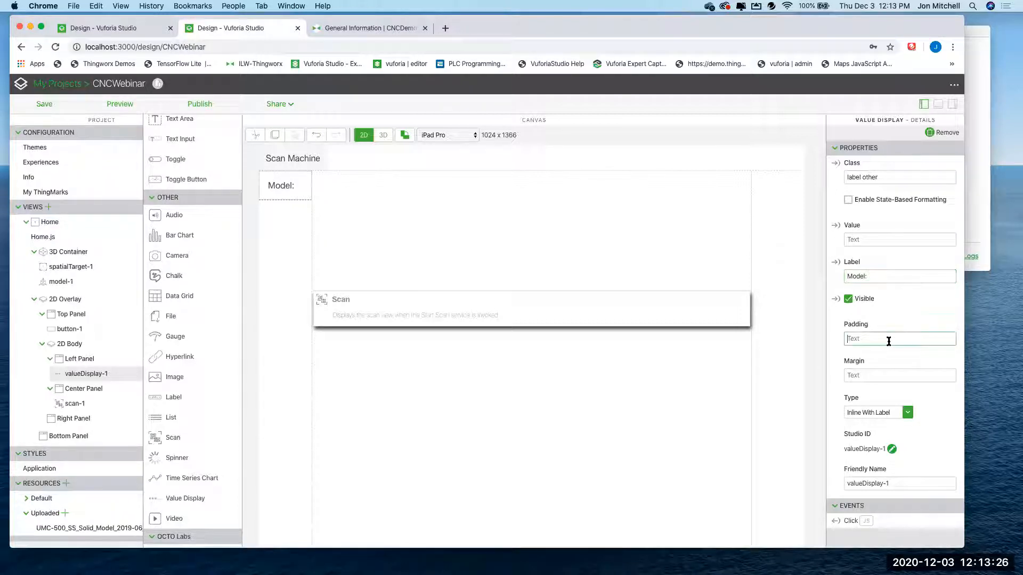
pyautogui.write('3px')
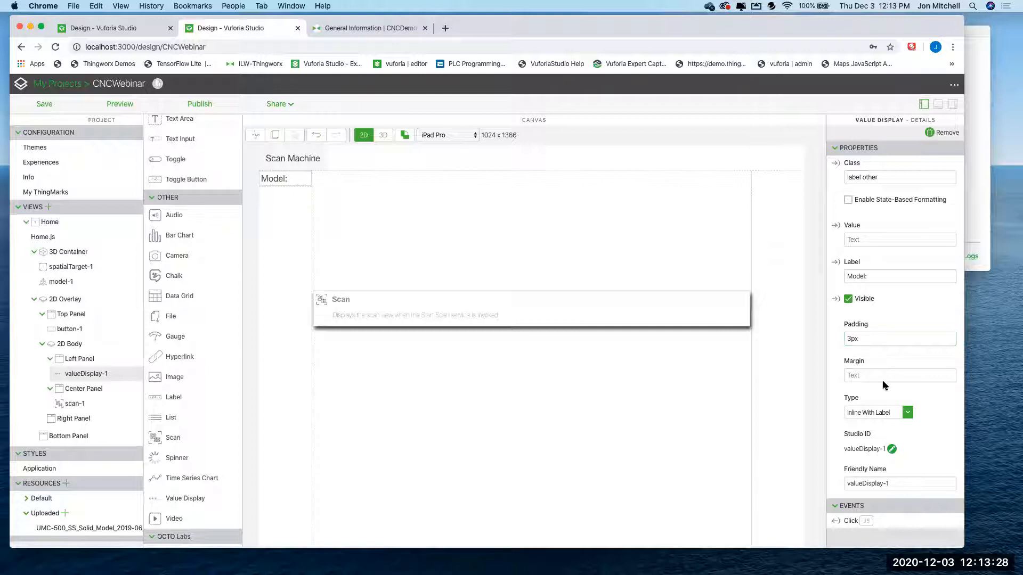
pyautogui.click(869, 379)
pyautogui.write('3px')
pyautogui.click(911, 416)
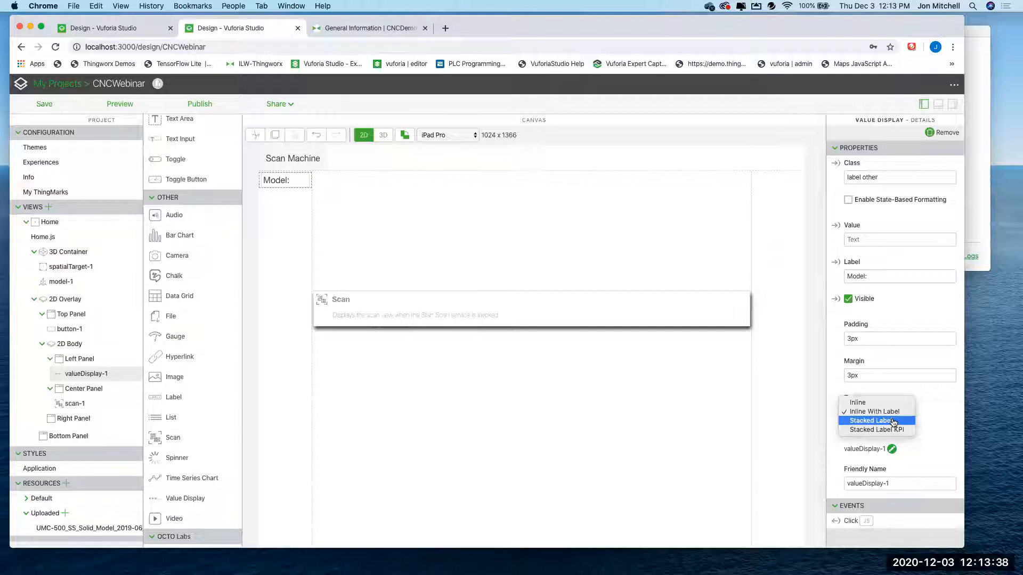
pyautogui.click(893, 422)
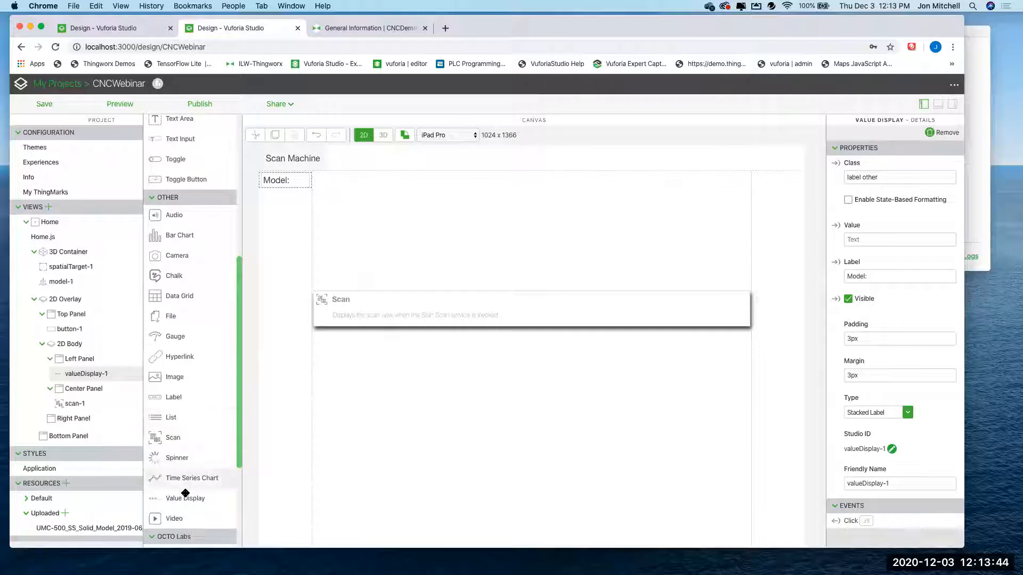
# Add two more Value Displays below Model in the Left Panel and set the middle one's class to "label other".
pyautogui.moveTo(184, 498); pyautogui.dragTo(293, 205)
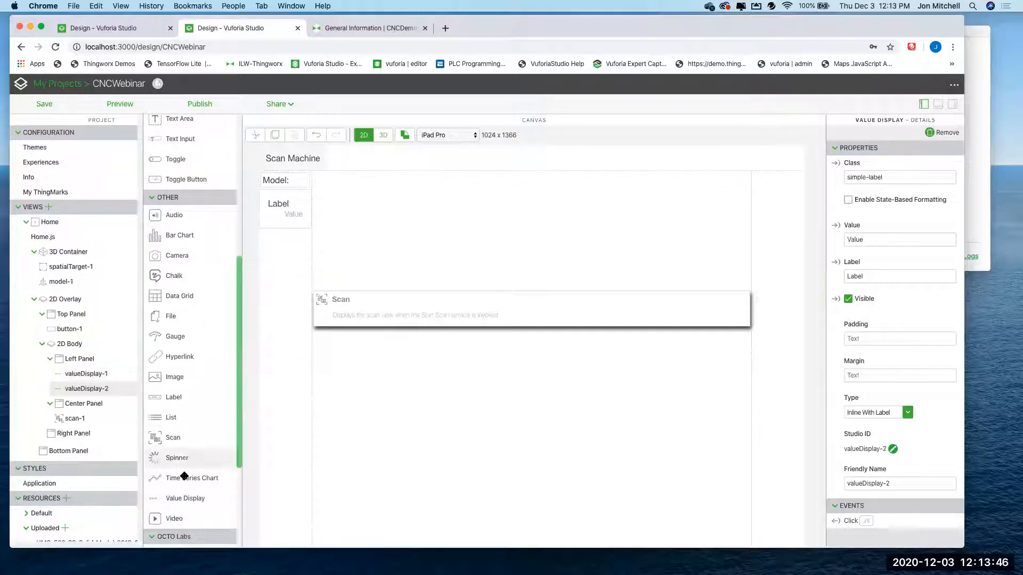
pyautogui.moveTo(192, 499); pyautogui.dragTo(294, 251)
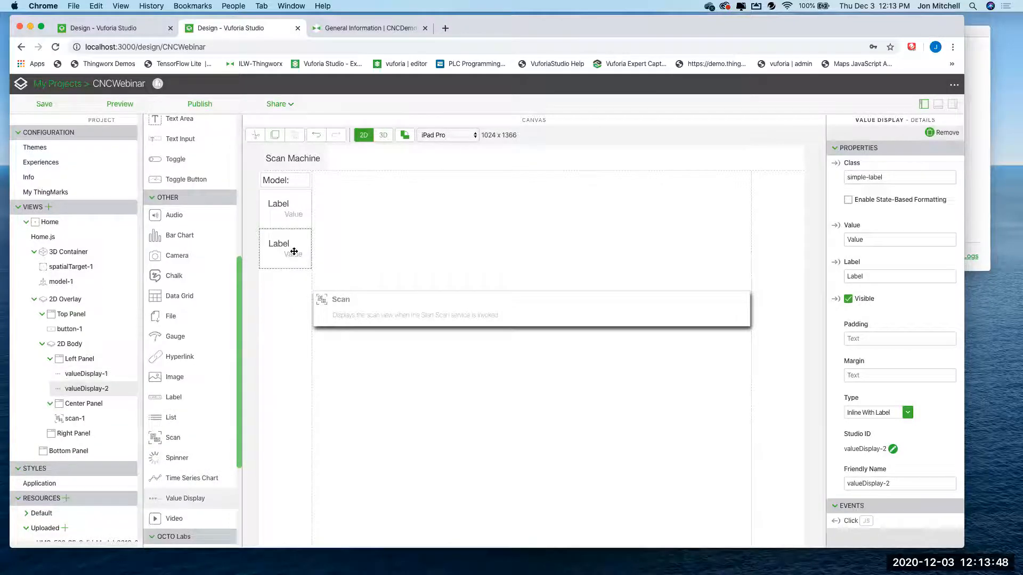
pyautogui.moveTo(893, 178); pyautogui.dragTo(819, 176)
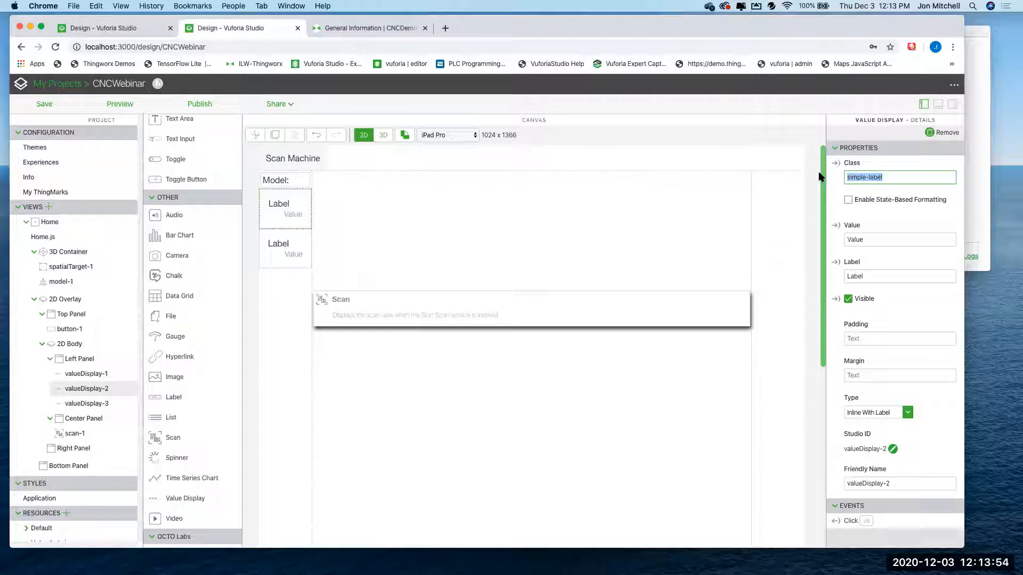
pyautogui.write('label other')
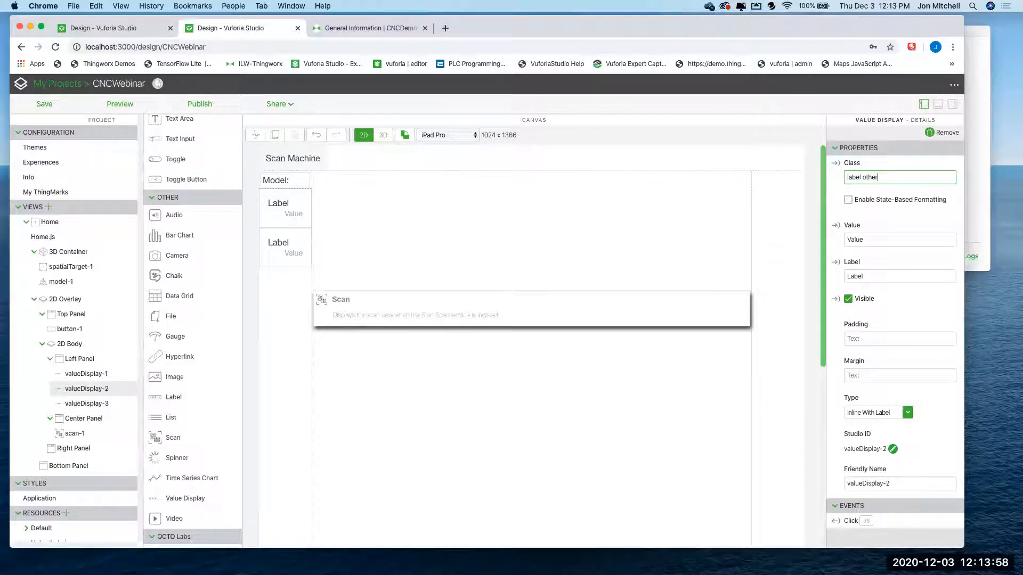
# Clear the second Value Display's value and set its label to "Serial Number:".
pyautogui.moveTo(878, 239); pyautogui.dragTo(845, 239)
pyautogui.press('BackSpace')
pyautogui.press('Tab')
pyautogui.write('Serial Number:')
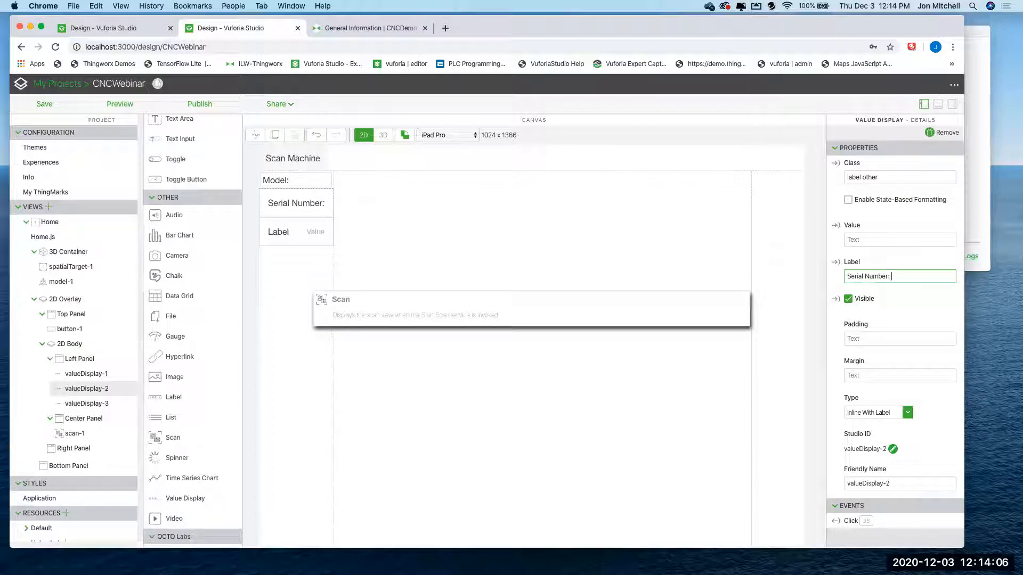
# Give the Serial Number display 3px padding and 3px margin, and set its type to Stacked Label.
pyautogui.click(894, 338)
pyautogui.write('3')
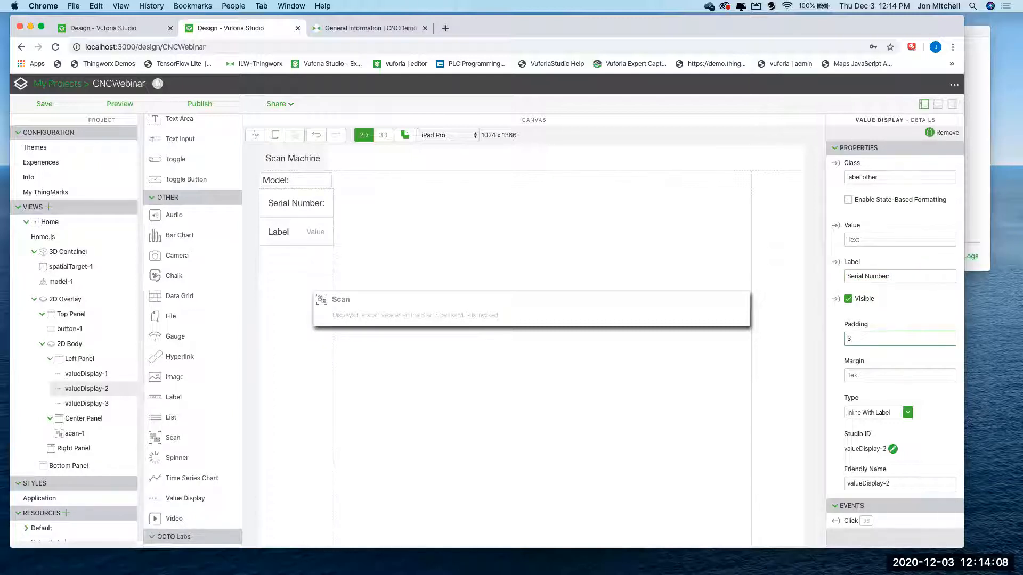
pyautogui.click(881, 375)
pyautogui.write('3')
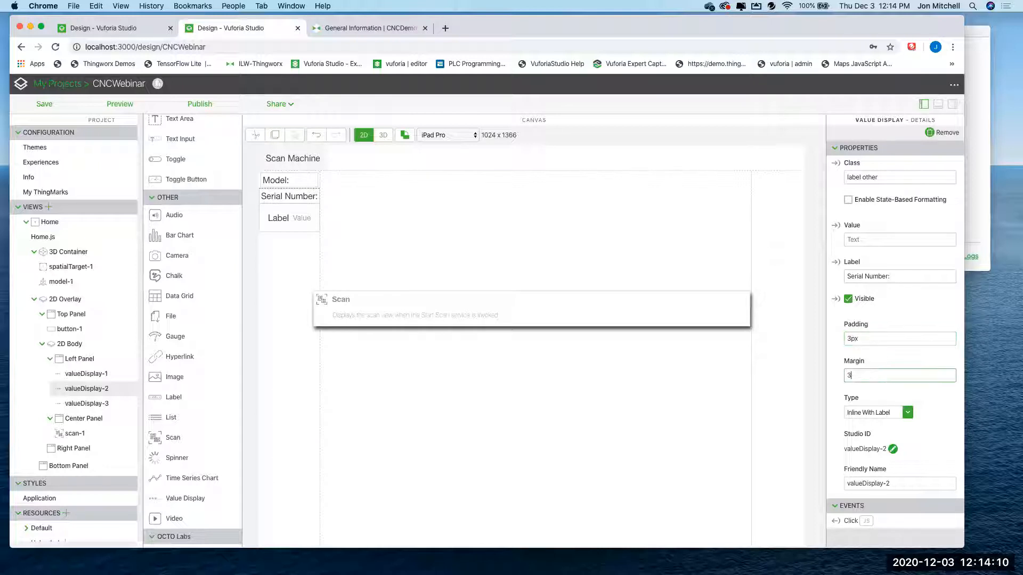
pyautogui.click(884, 413)
pyautogui.click(885, 421)
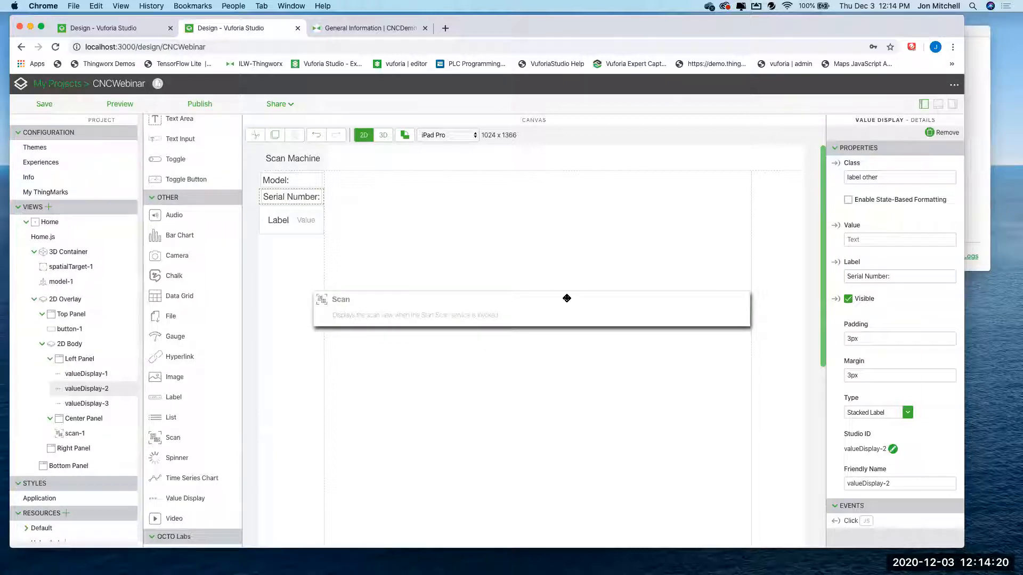
# Bind the Scan Machine button's Click event to the Scan widget's Start Scan service and check the service on the widget.
pyautogui.click(318, 163)
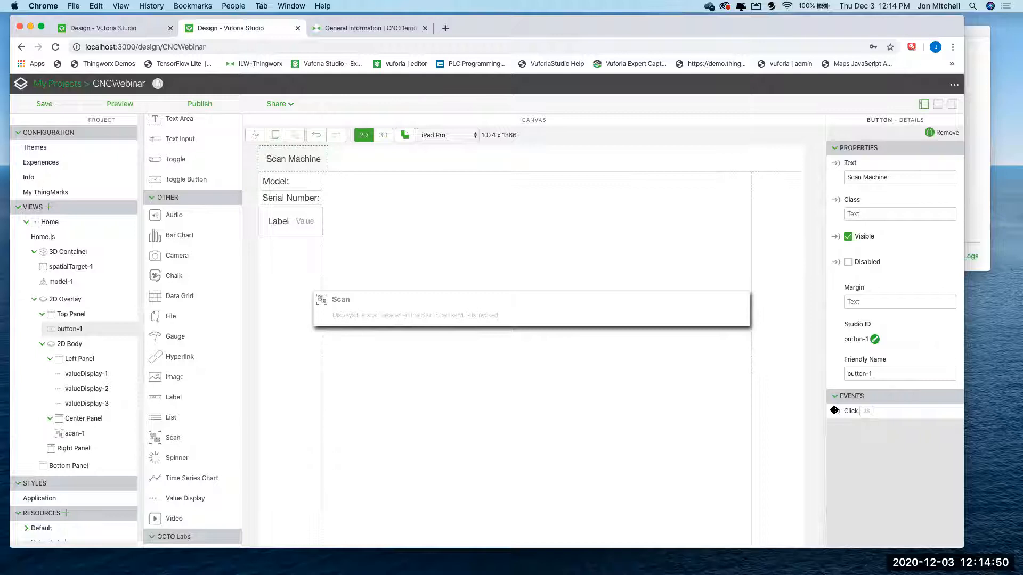
pyautogui.moveTo(835, 411); pyautogui.dragTo(554, 307)
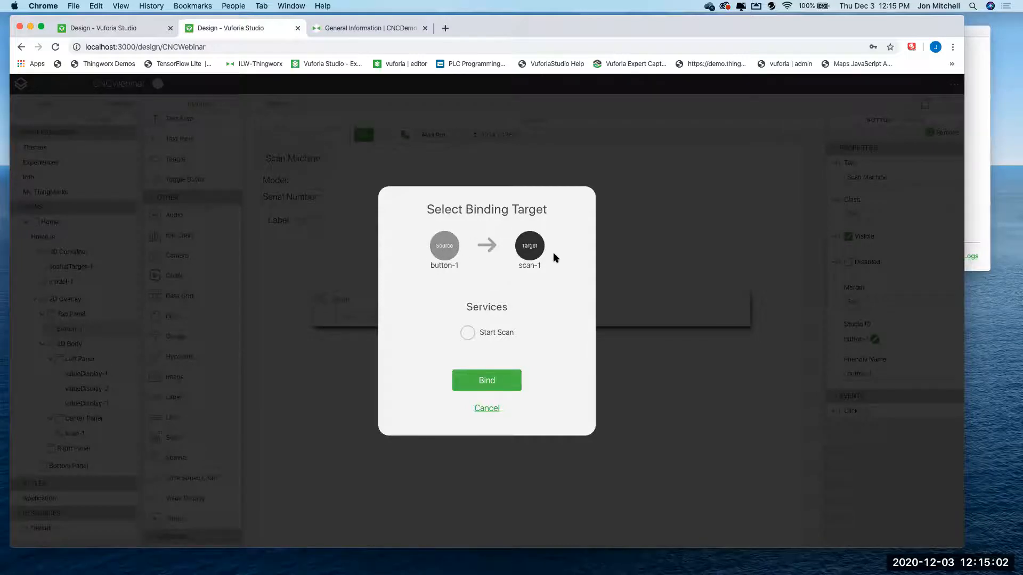
pyautogui.click(468, 334)
pyautogui.click(493, 381)
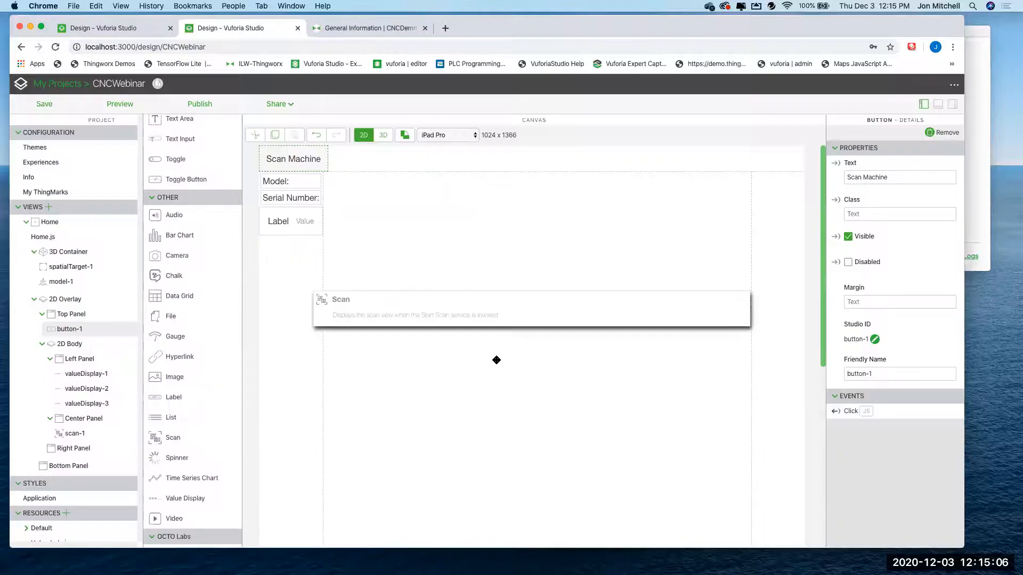
pyautogui.click(550, 309)
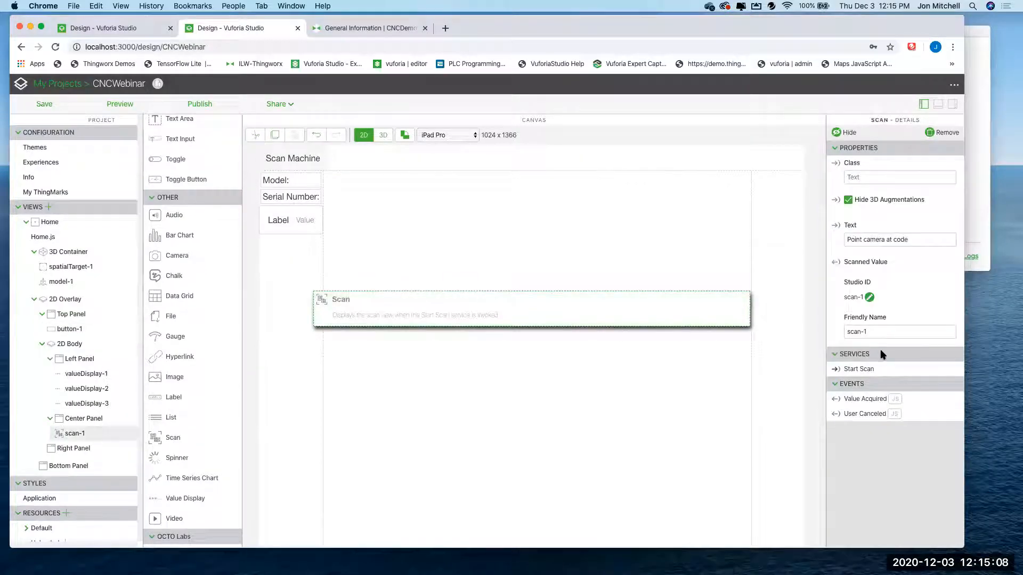
pyautogui.moveTo(843, 369); pyautogui.dragTo(876, 369)
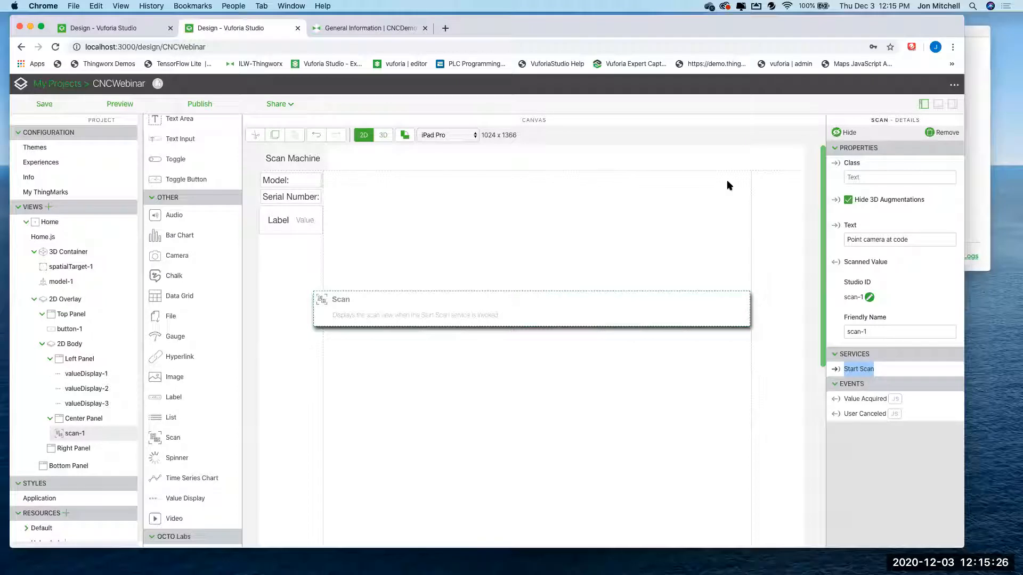
# Add Control_Software_Version, Current_Program_Name, Current_Program_Number, Machine_Model_Number and Machine_Serial_Number of the 12345a Thing as external data properties.
pyautogui.click(952, 104)
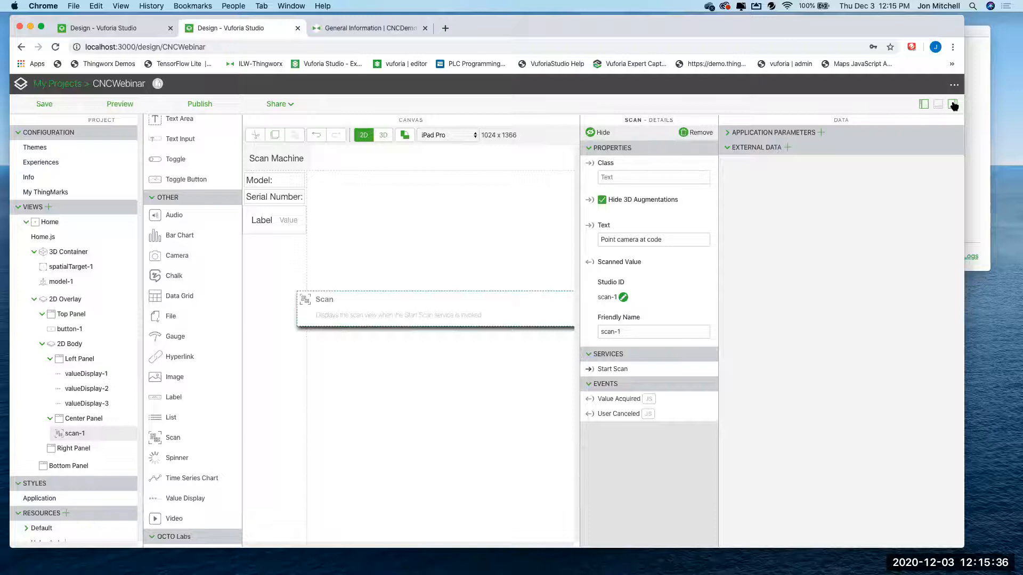
pyautogui.click(788, 148)
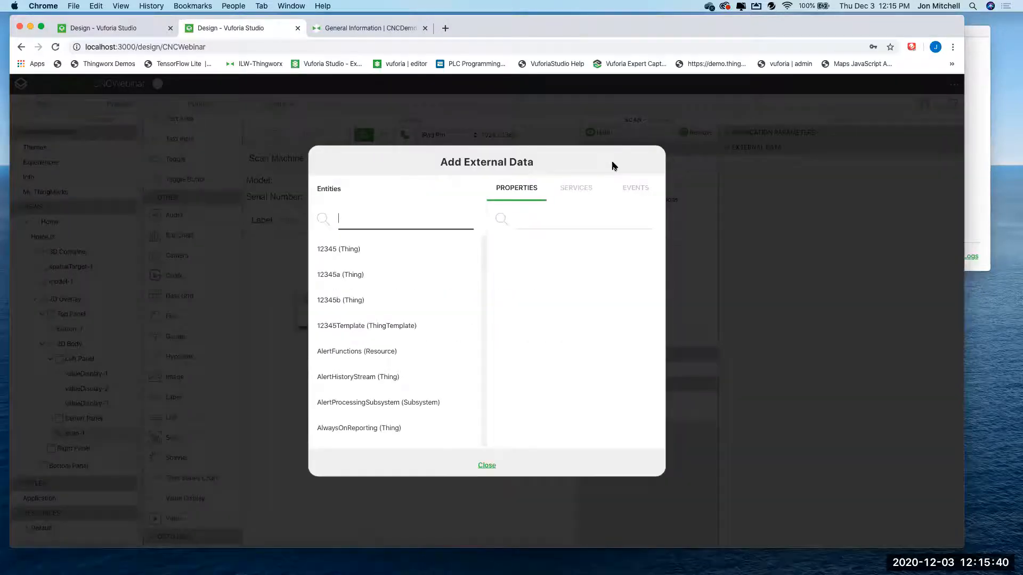
pyautogui.moveTo(613, 164); pyautogui.dragTo(701, 150)
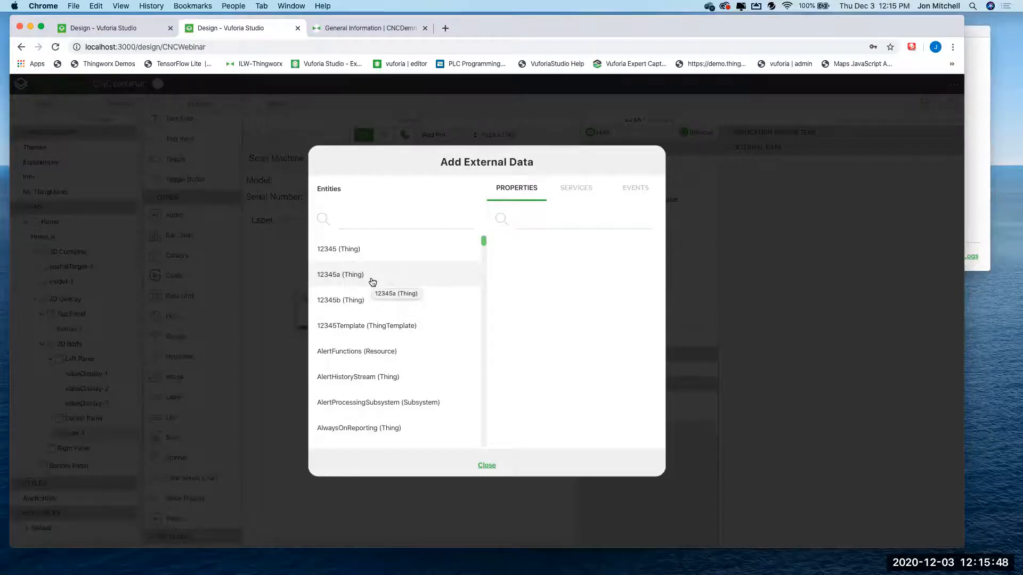
pyautogui.click(343, 280)
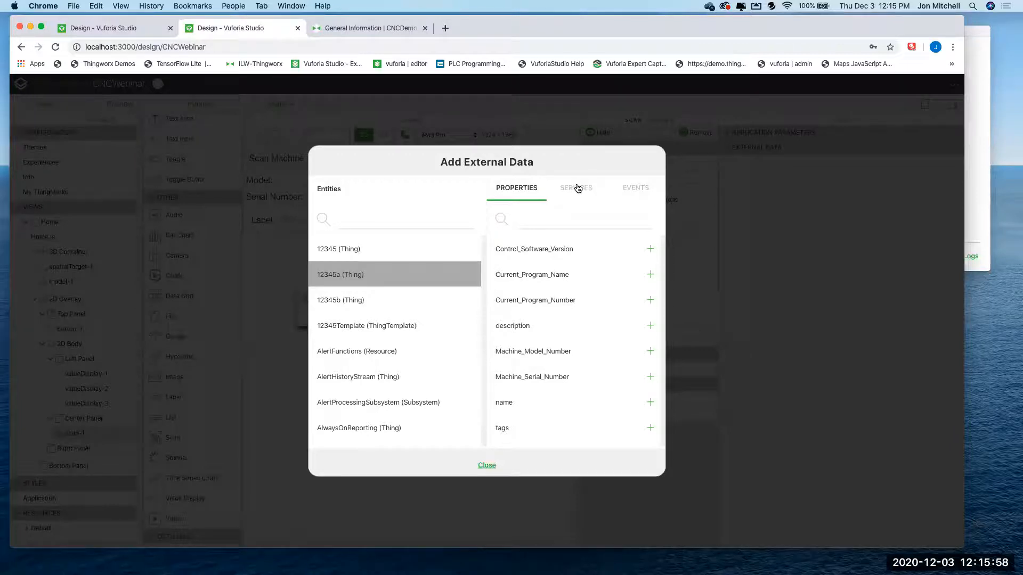
pyautogui.click(650, 250)
pyautogui.click(650, 274)
pyautogui.click(650, 300)
pyautogui.click(650, 351)
pyautogui.click(651, 377)
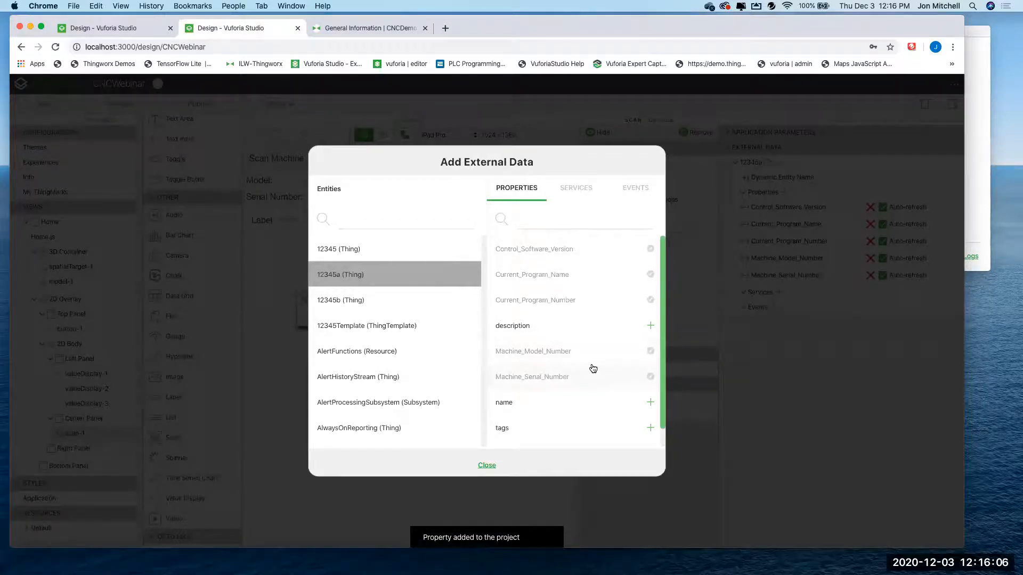
pyautogui.click(487, 466)
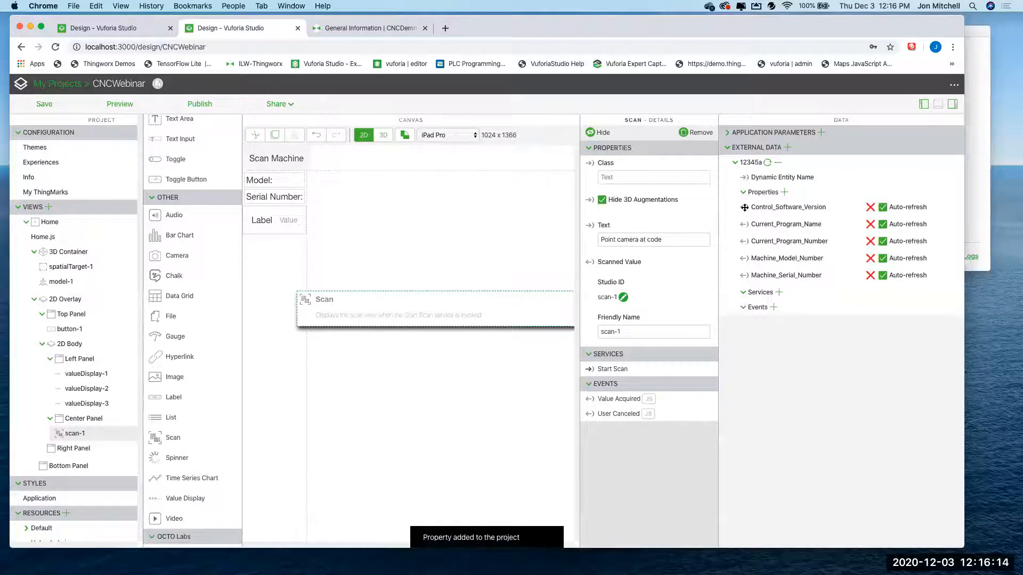
pyautogui.moveTo(751, 206); pyautogui.dragTo(290, 175)
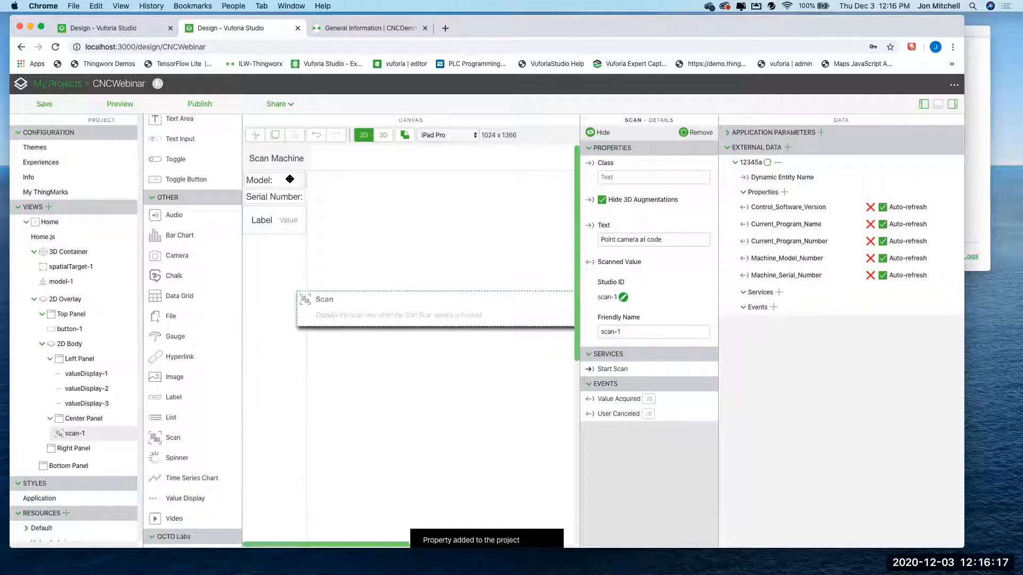
pyautogui.click(769, 258)
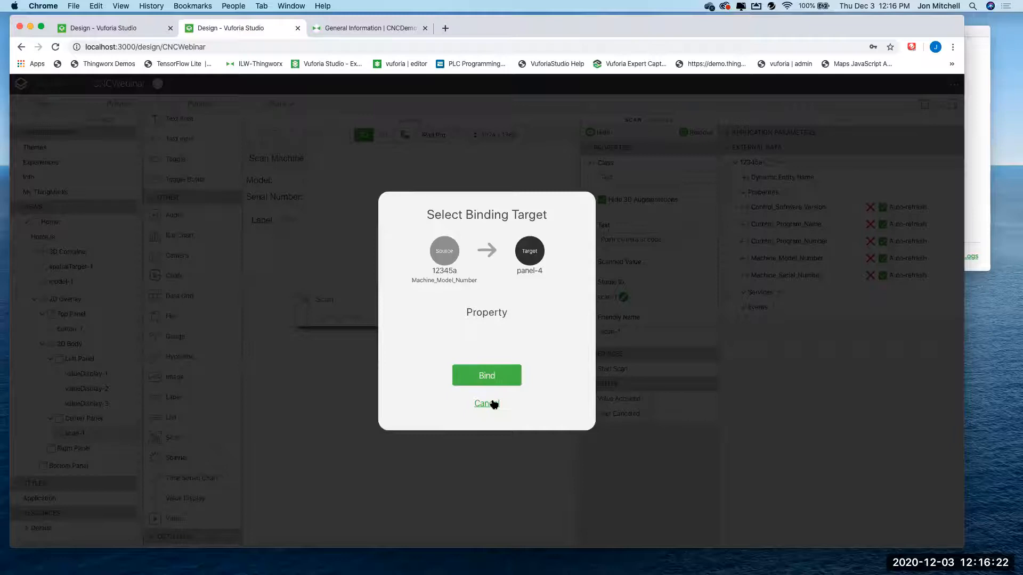
pyautogui.click(491, 403)
# Bind Machine_Model_Number to the Model display's Value and Machine_Serial_Number to the Serial Number display's Value.
pyautogui.moveTo(765, 260); pyautogui.dragTo(292, 183)
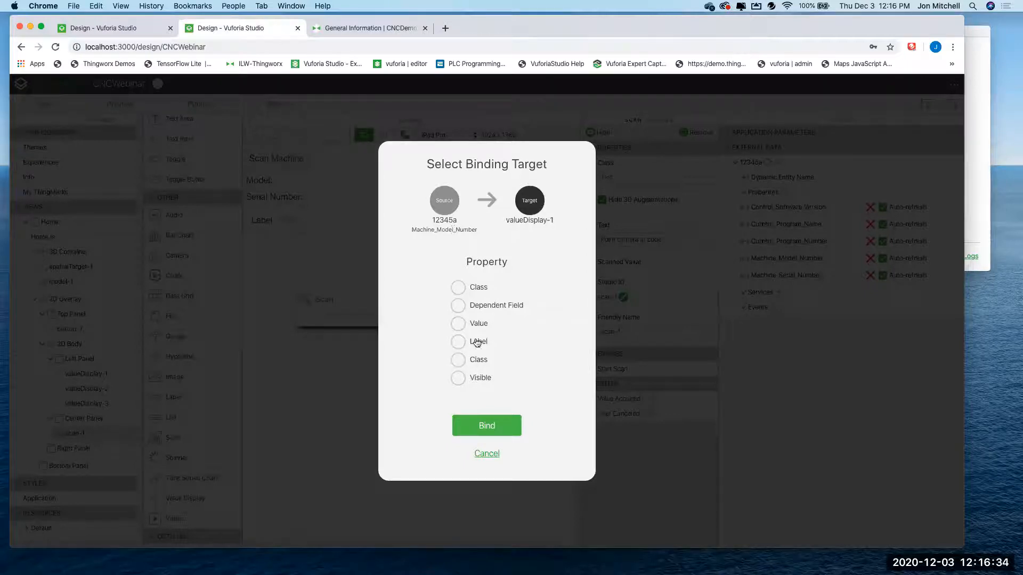
pyautogui.click(458, 324)
pyautogui.click(486, 426)
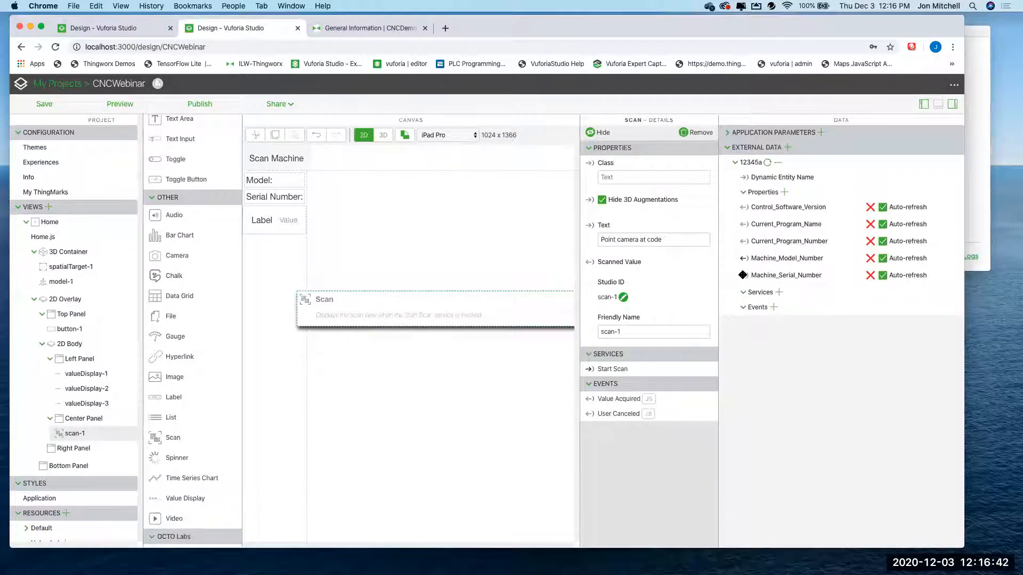
pyautogui.moveTo(744, 275); pyautogui.dragTo(309, 200)
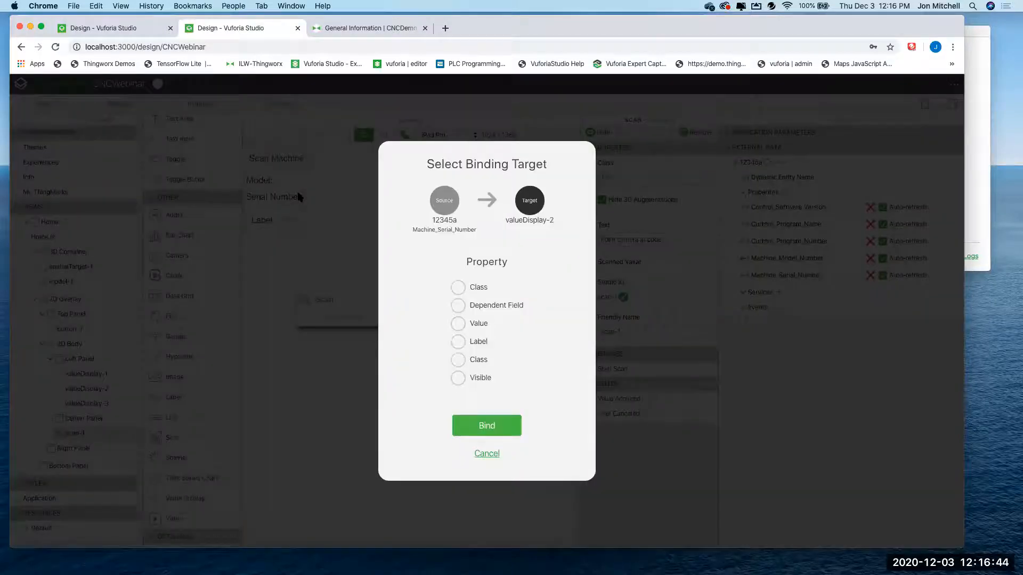
pyautogui.click(458, 324)
pyautogui.click(495, 430)
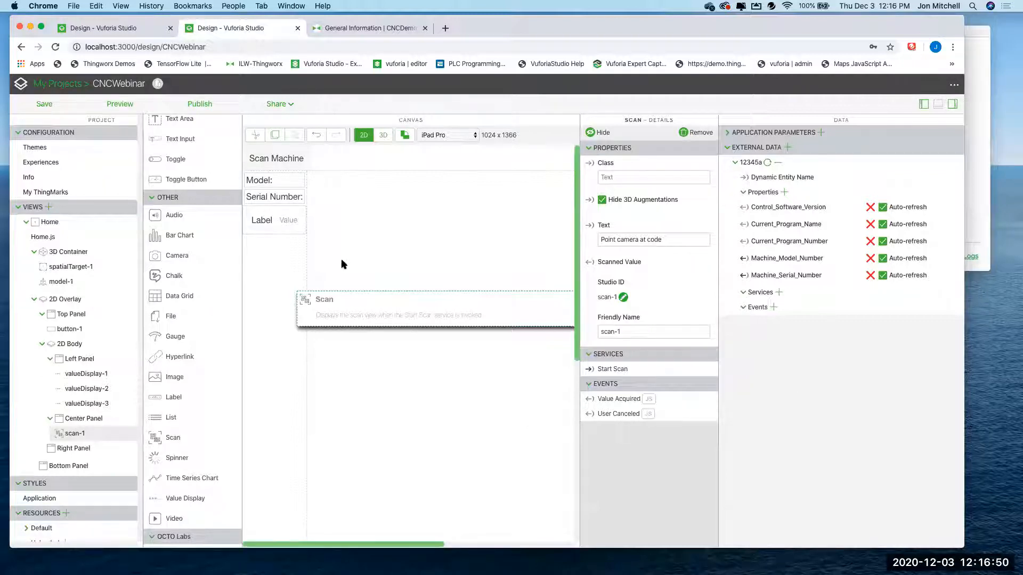
# Save the project and hide the external data area.
pyautogui.click(46, 106)
pyautogui.click(953, 105)
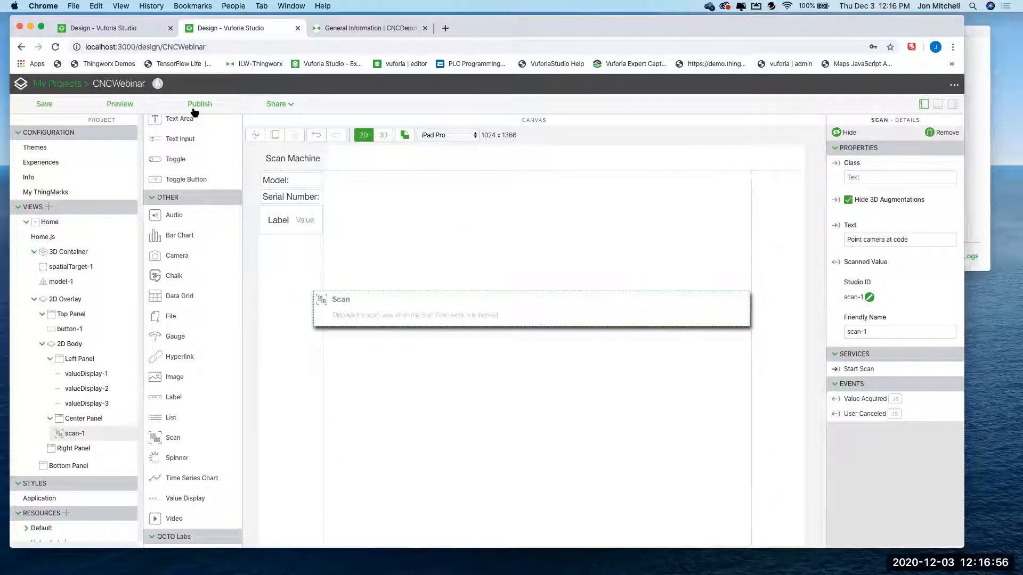
# Preview the CNCWebinar experience in the iPad Pro layout and close the preview.
pyautogui.click(128, 106)
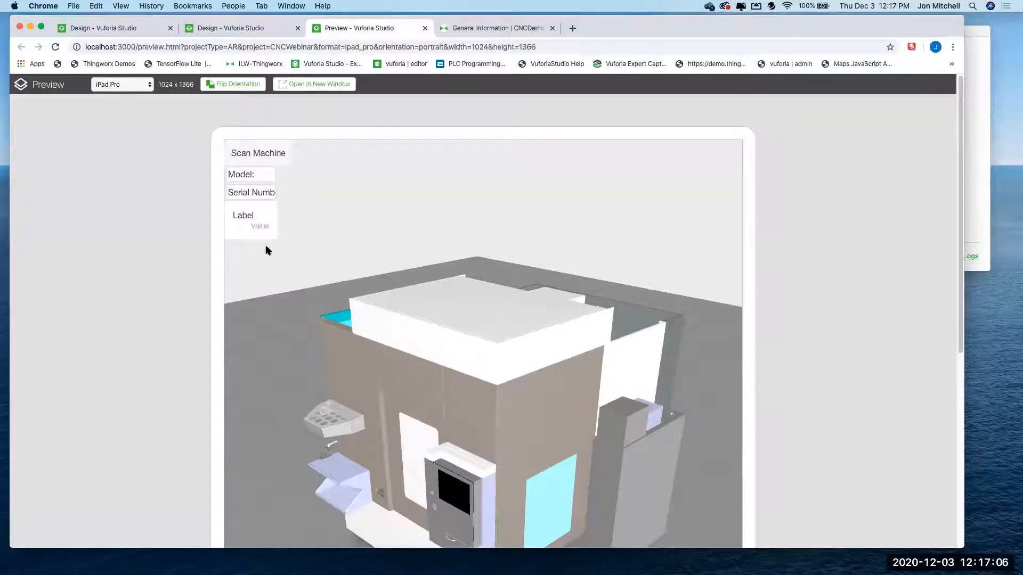
pyautogui.click(424, 27)
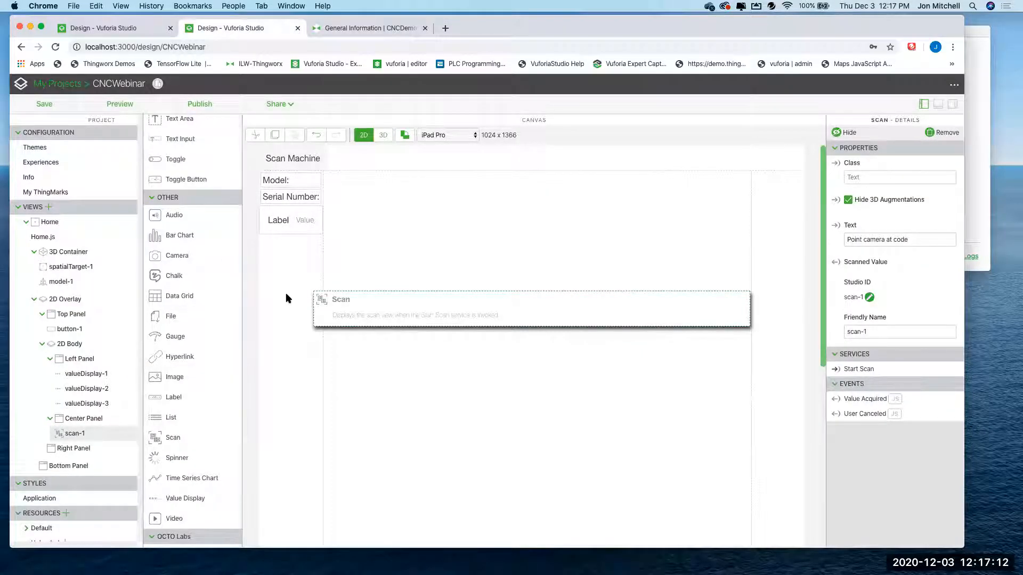
# Copy the selected custom CSS classes from the CNCWeb2 application styles and paste them into the CNCWebinar application styles.
pyautogui.click(115, 27)
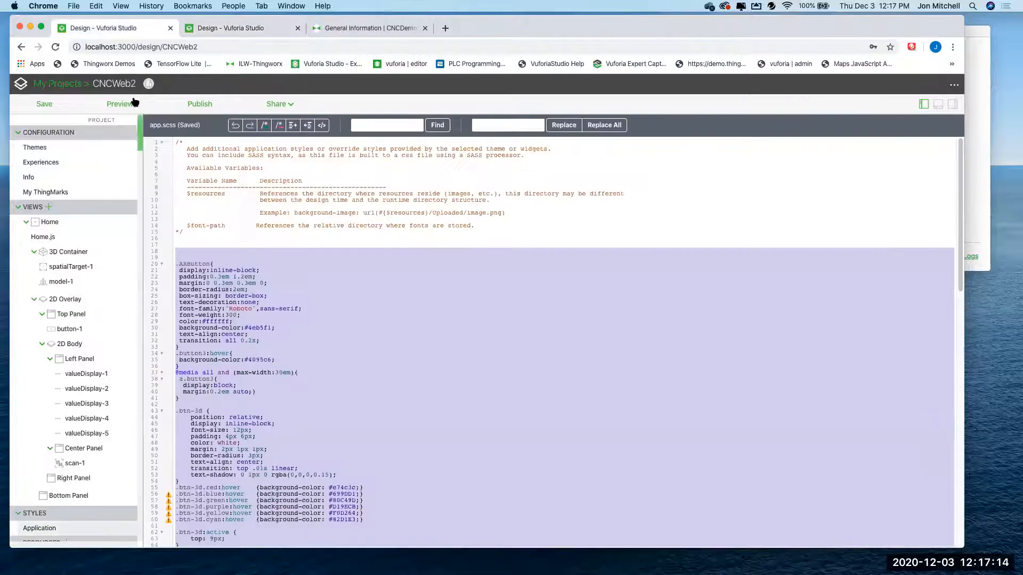
pyautogui.rightClick(224, 300)
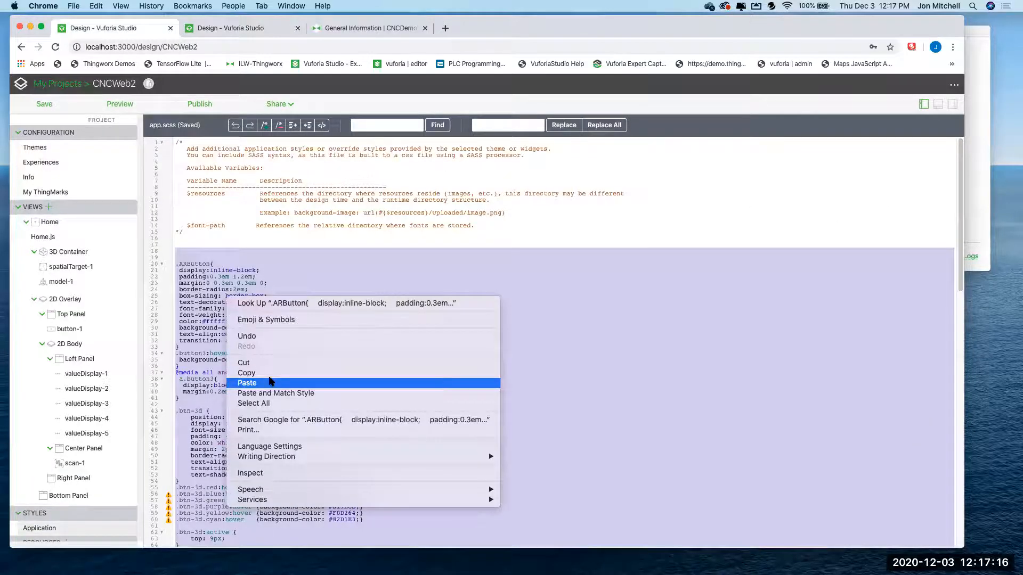
pyautogui.click(251, 373)
pyautogui.click(230, 28)
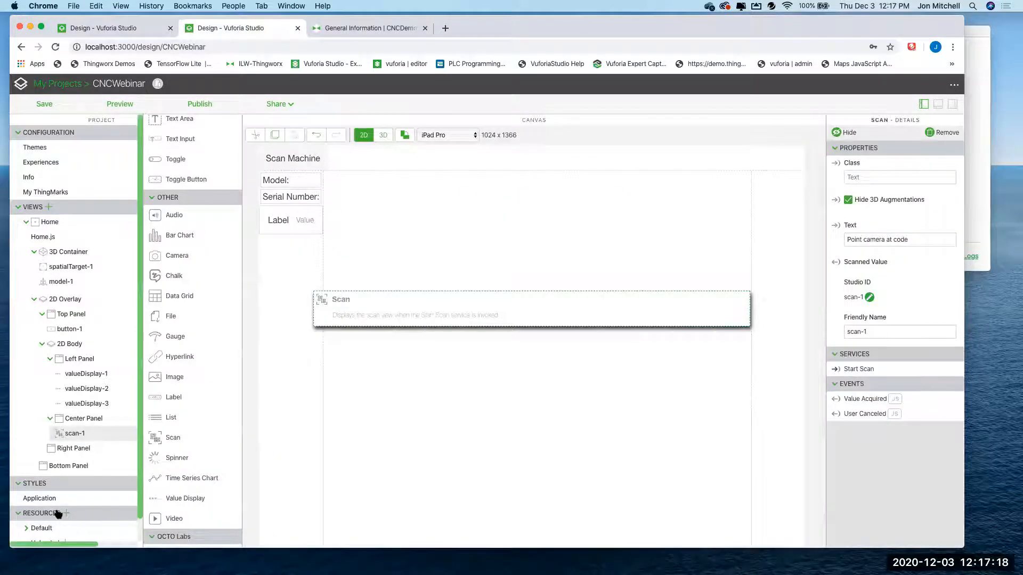
pyautogui.click(46, 499)
pyautogui.rightClick(247, 277)
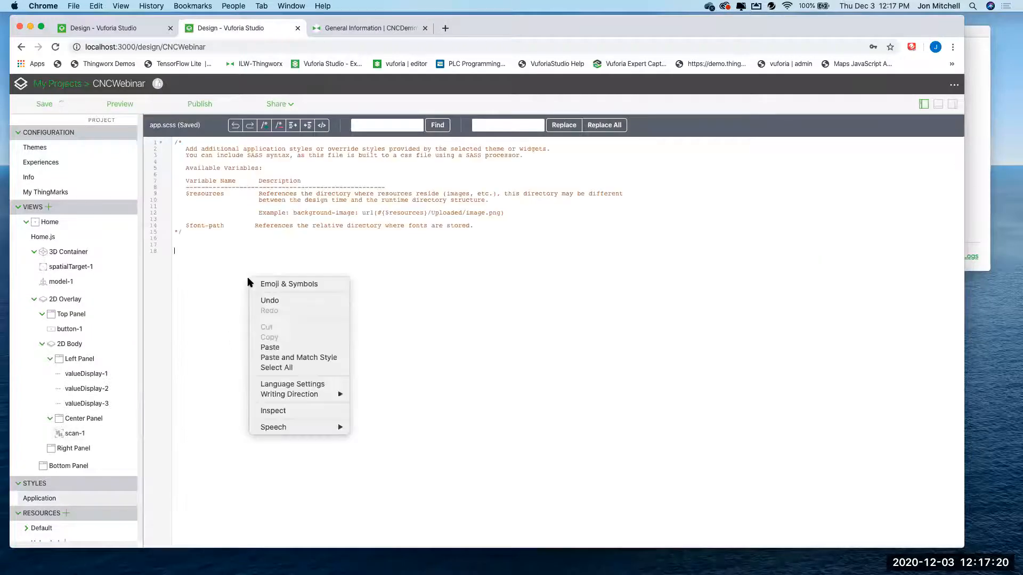
pyautogui.click(287, 354)
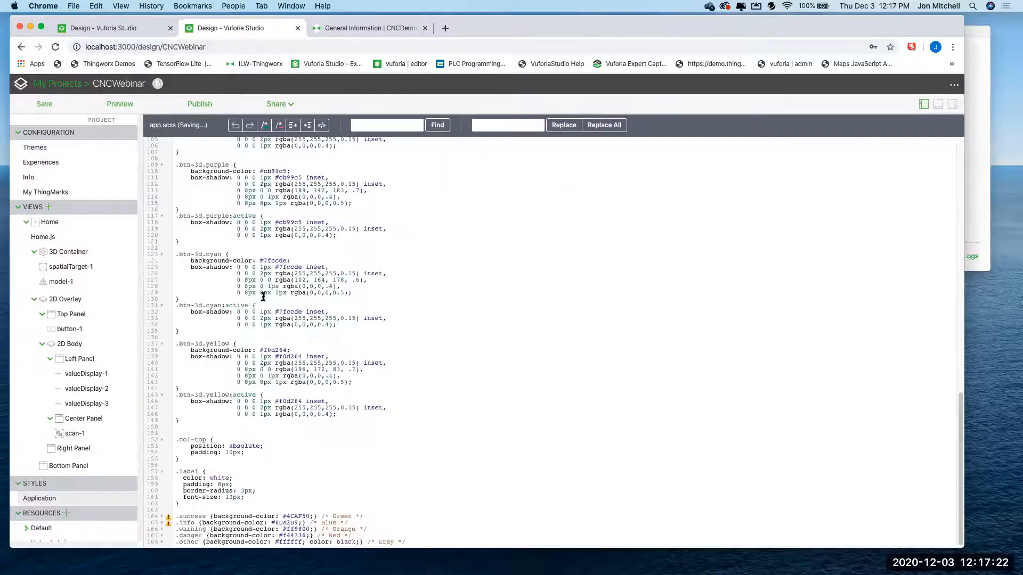
pyautogui.scroll(13, 250, 287)
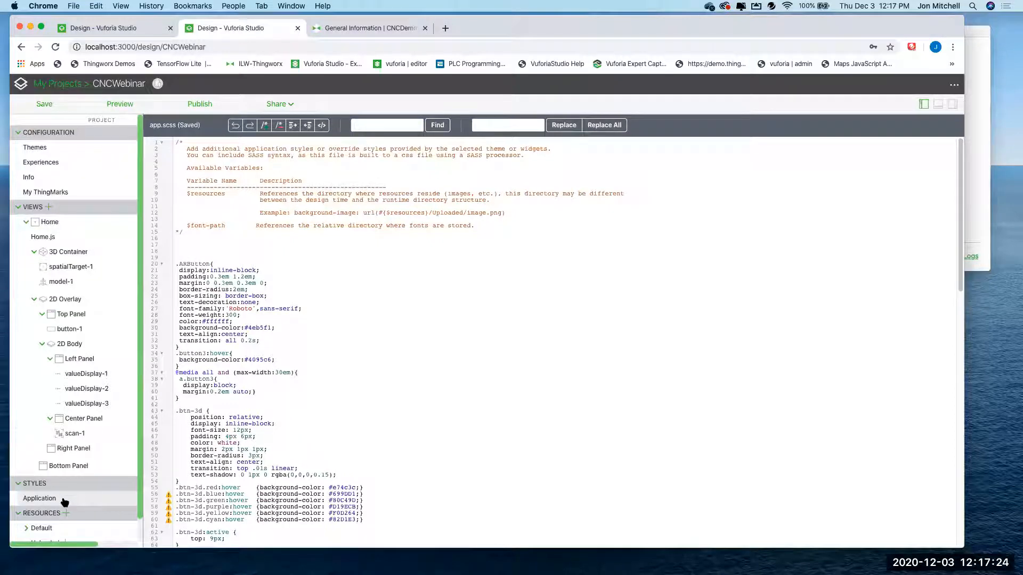
# Set the Class of the Scan Machine button in the 2D view to "btn-3d blue".
pyautogui.click(62, 253)
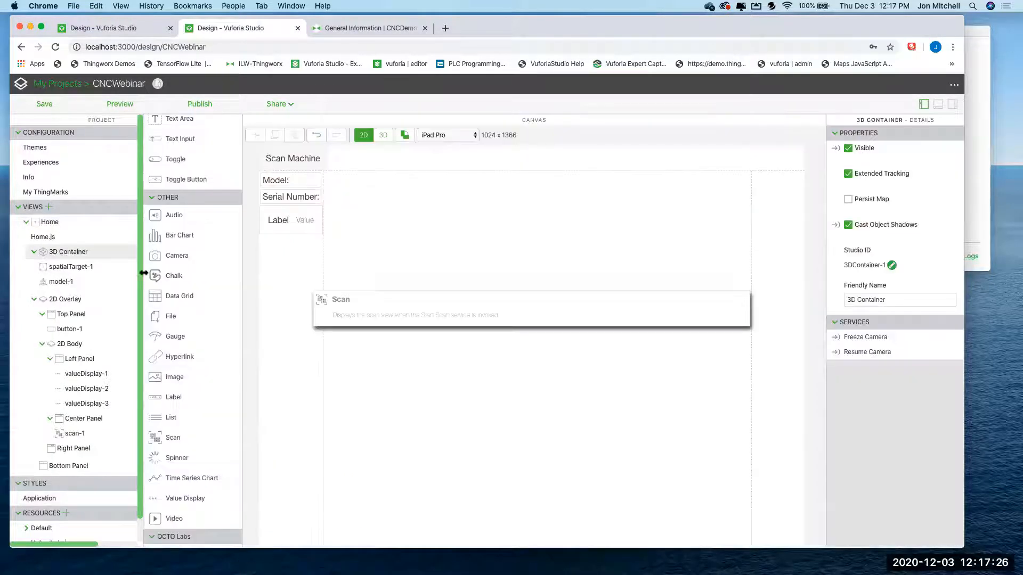
pyautogui.click(302, 159)
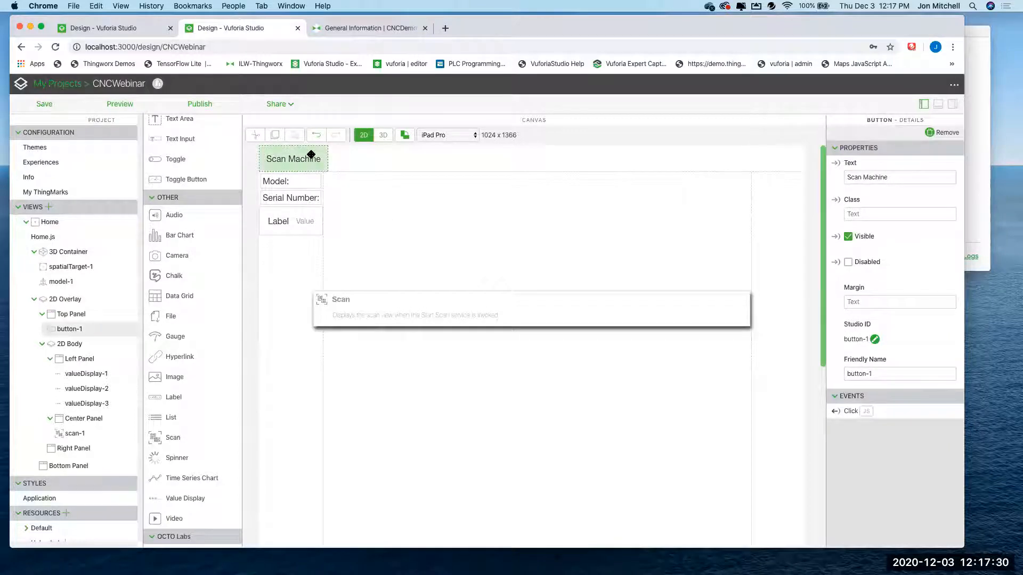
pyautogui.click(872, 213)
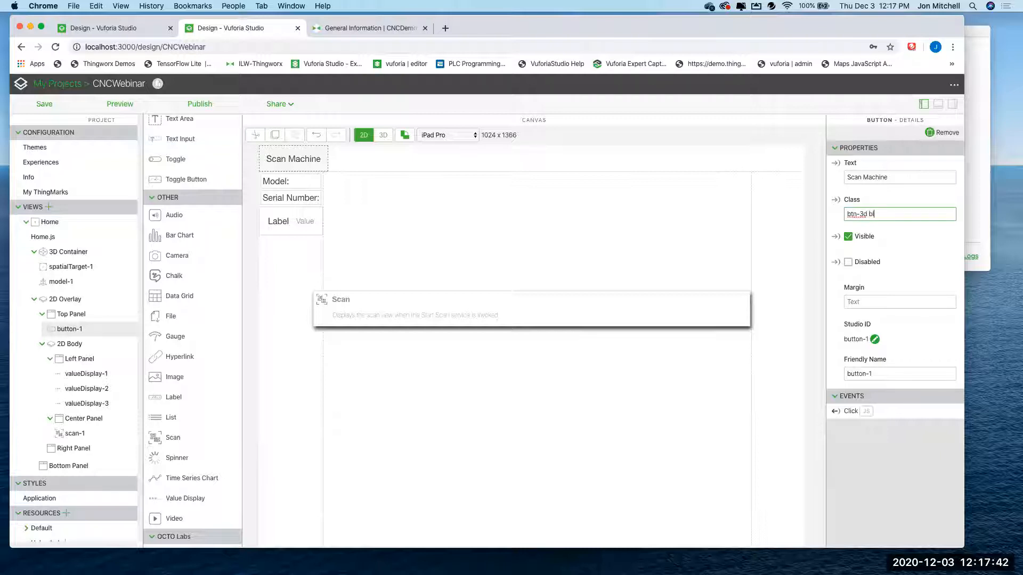
pyautogui.click(593, 400)
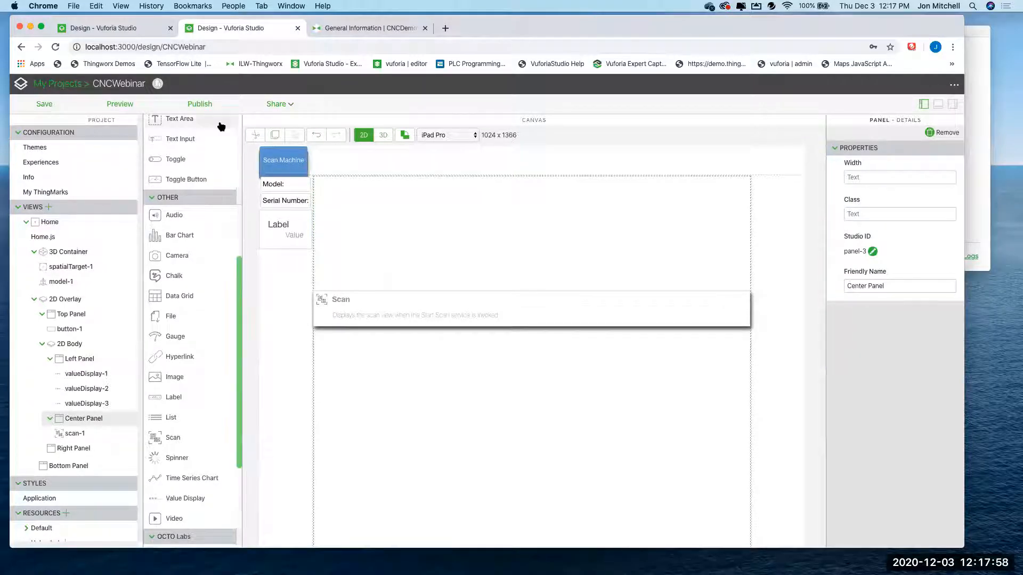
# Save CNCWebinar, check the styled Scan Machine button in a preview and close the preview.
pyautogui.click(45, 104)
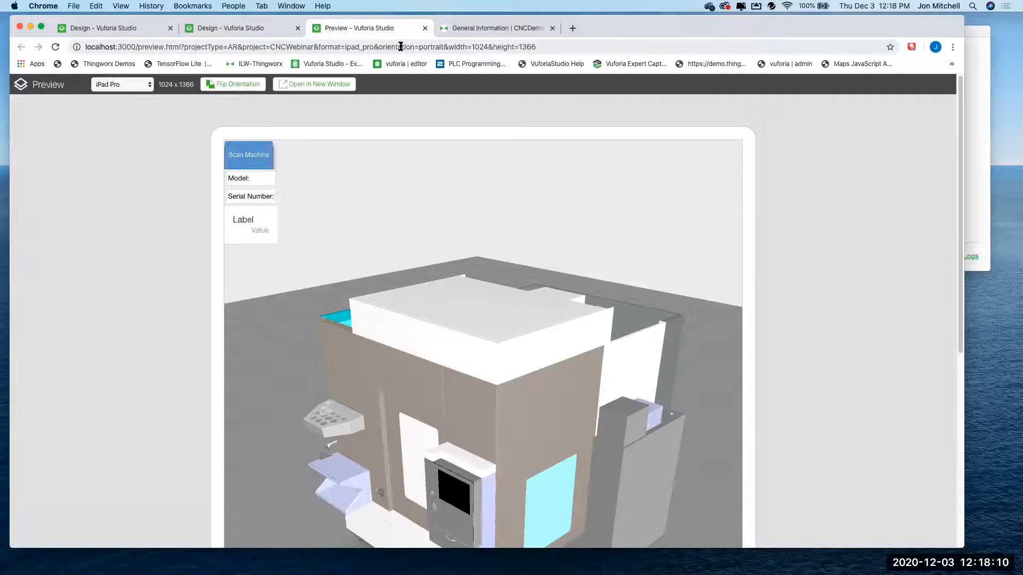
pyautogui.click(425, 28)
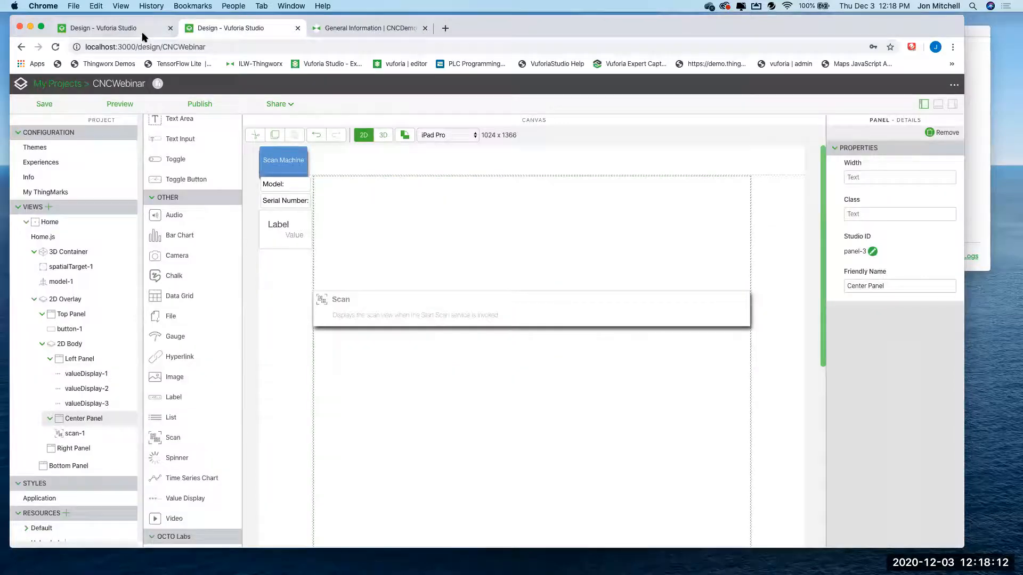
# Switch to the CNCWeb2 project, show its 2D layout and inspect the Scan Machine button's properties.
pyautogui.click(128, 32)
pyautogui.click(63, 254)
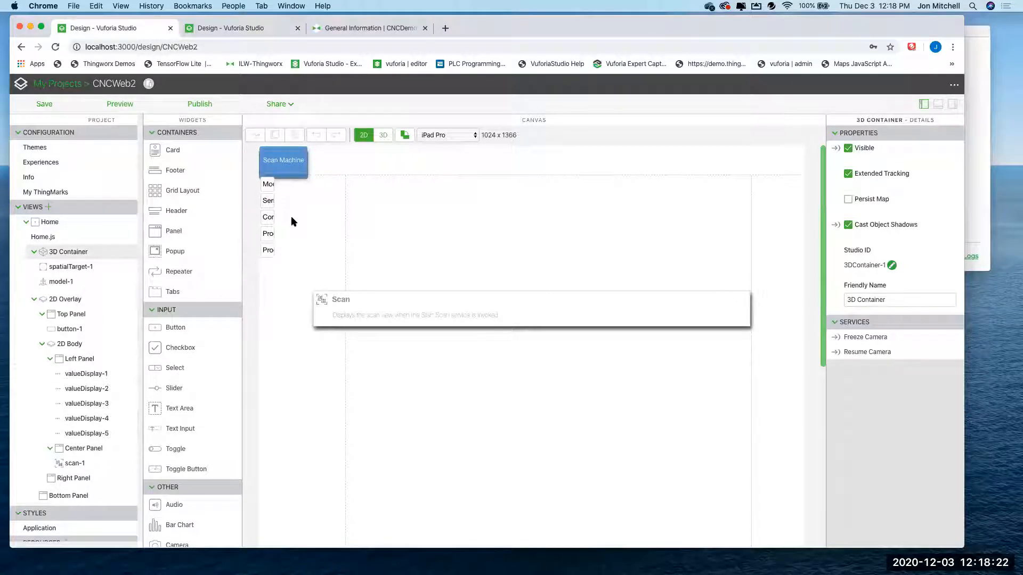
pyautogui.click(284, 161)
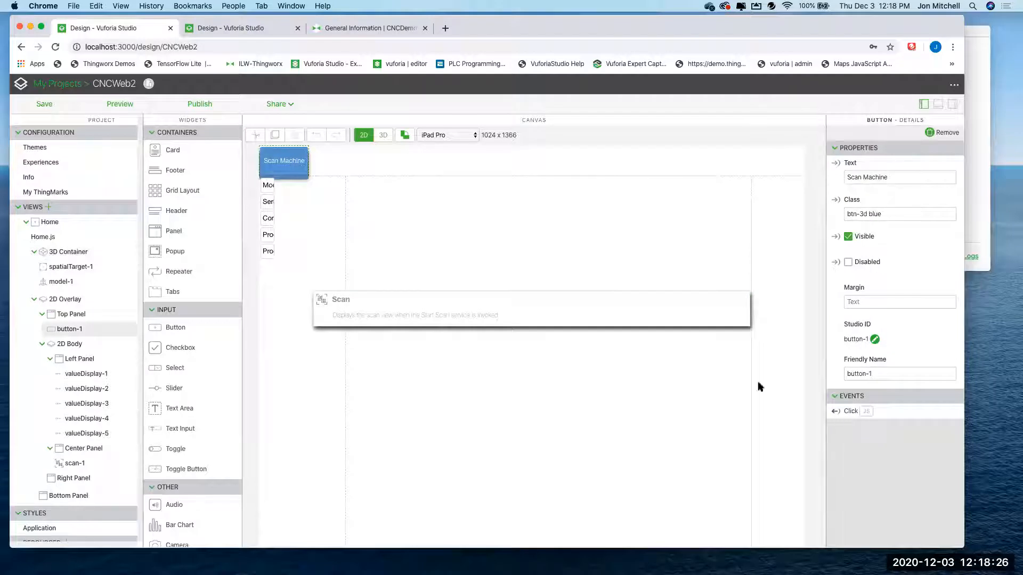
# Show CNCWeb2's external data and examine the Scan widget's Scanned Value alongside the 12345a entity's Dynamic Entity Name.
pyautogui.click(952, 105)
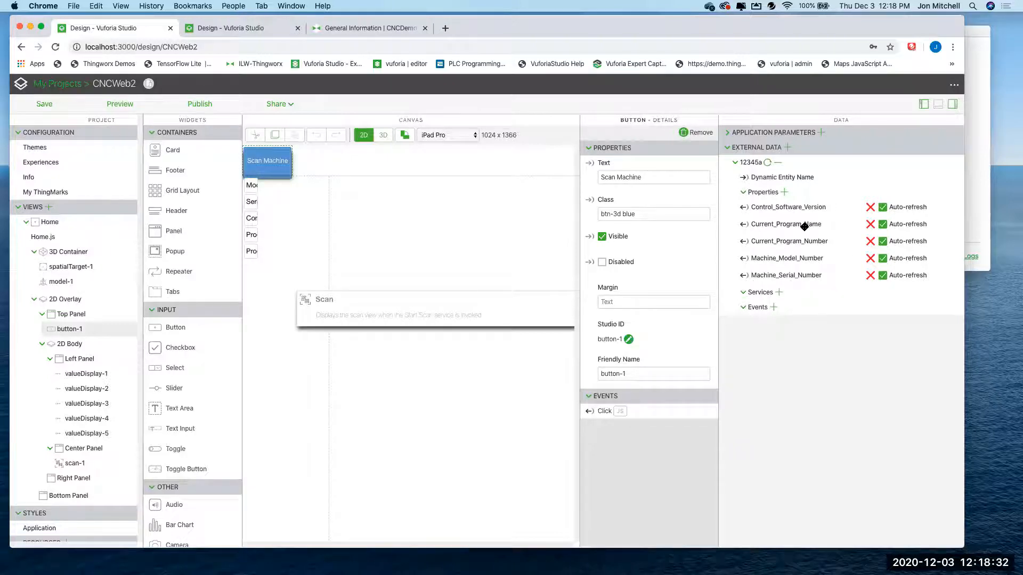
pyautogui.moveTo(795, 232); pyautogui.dragTo(448, 344)
pyautogui.click(478, 306)
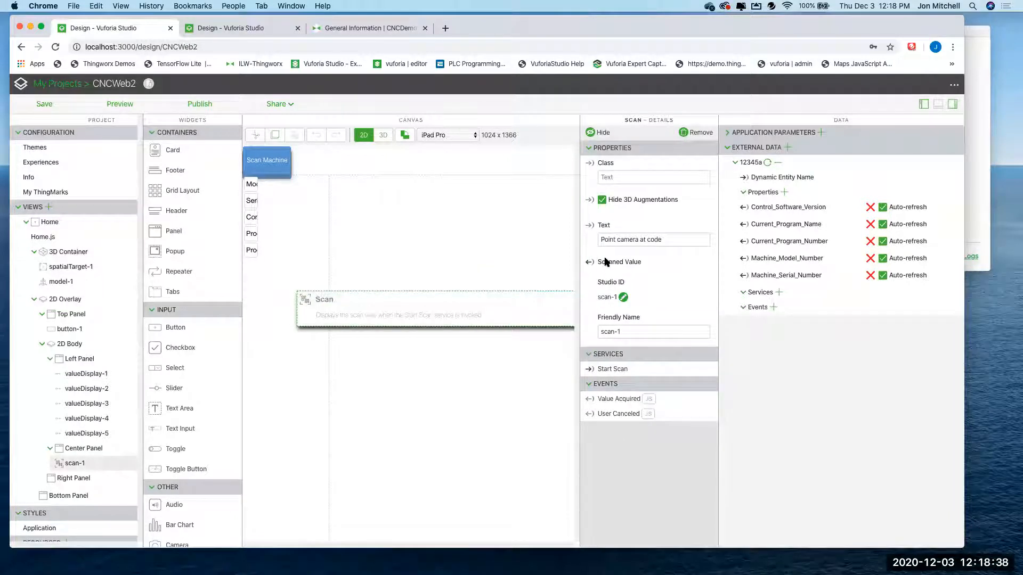
pyautogui.moveTo(597, 262); pyautogui.dragTo(640, 266)
pyautogui.moveTo(815, 179); pyautogui.dragTo(760, 165)
pyautogui.moveTo(750, 178); pyautogui.dragTo(802, 174)
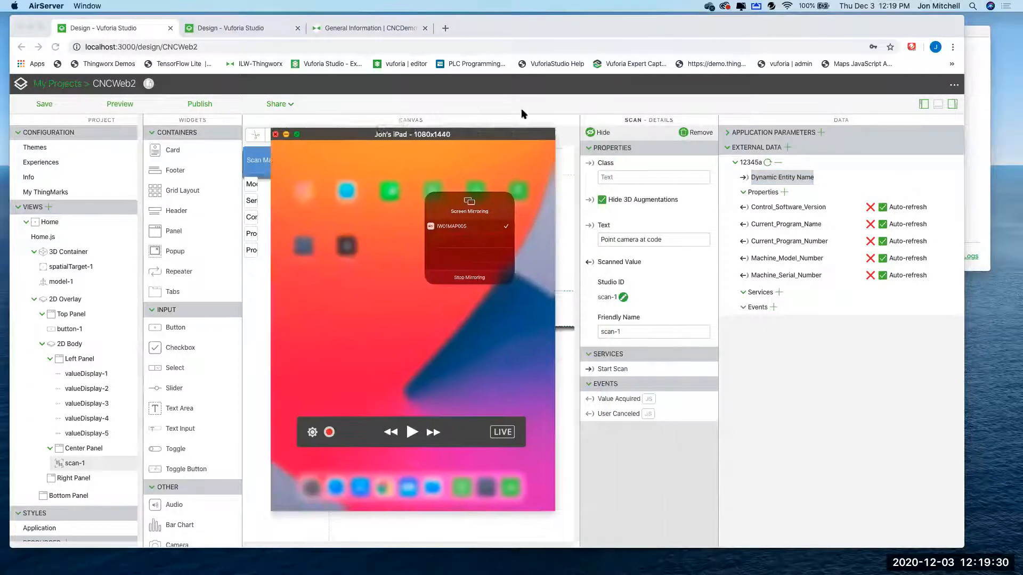
# Move the mirrored iPad window up over the browser, enlarge it to nearly full screen height and reposition it.
pyautogui.moveTo(518, 111); pyautogui.dragTo(481, 39)
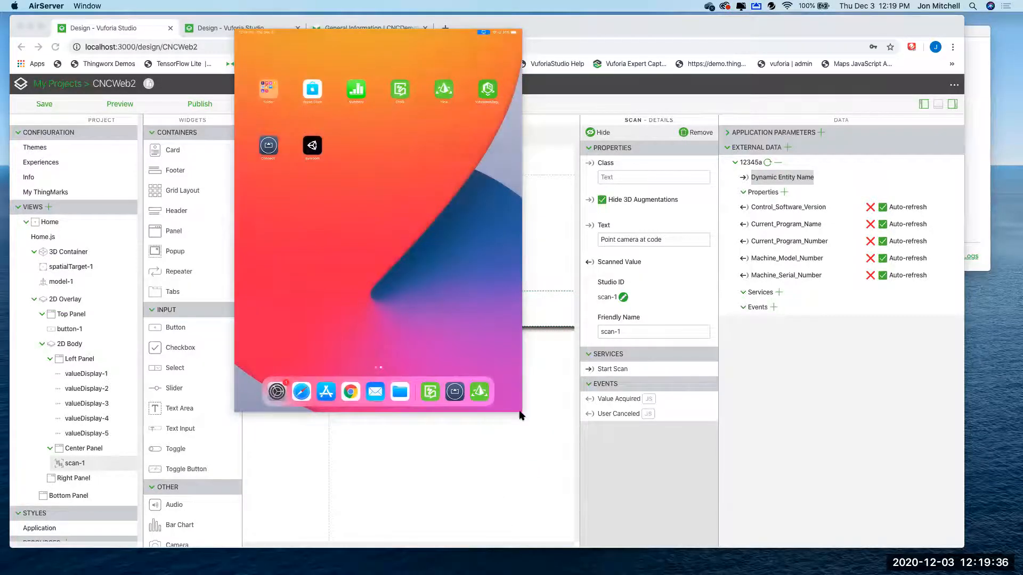
pyautogui.moveTo(518, 412); pyautogui.dragTo(873, 516)
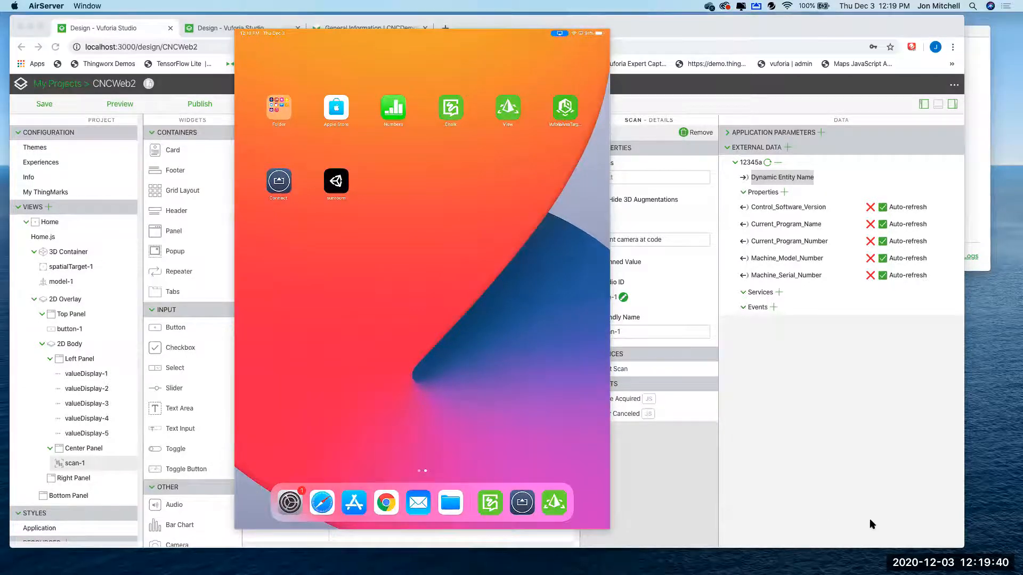
pyautogui.moveTo(459, 49); pyautogui.dragTo(513, 41)
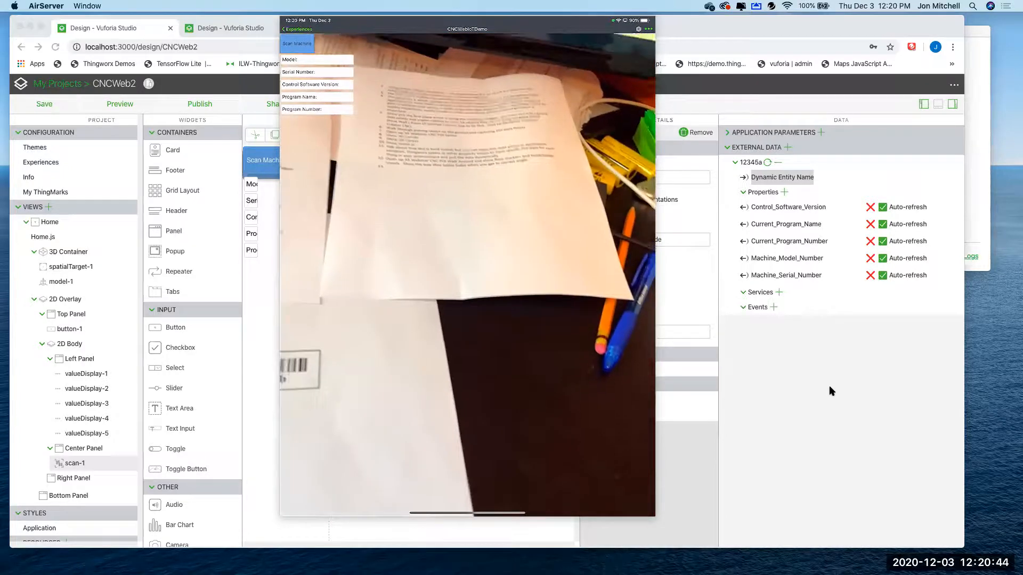
# Switch to ThingWorx Composer and view the properties and alerts of the 12345b Thing.
pyautogui.click(597, 138)
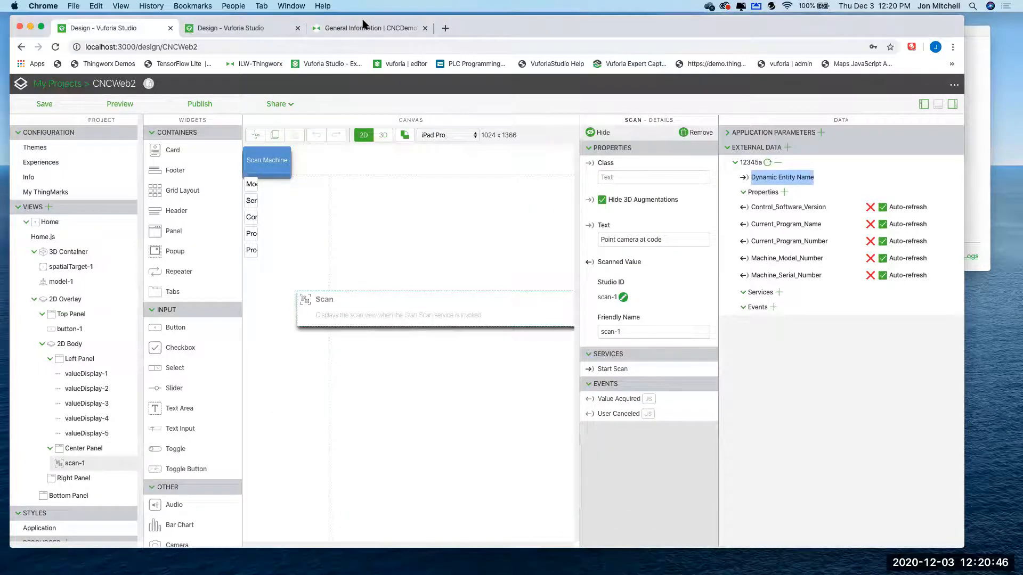
pyautogui.click(344, 29)
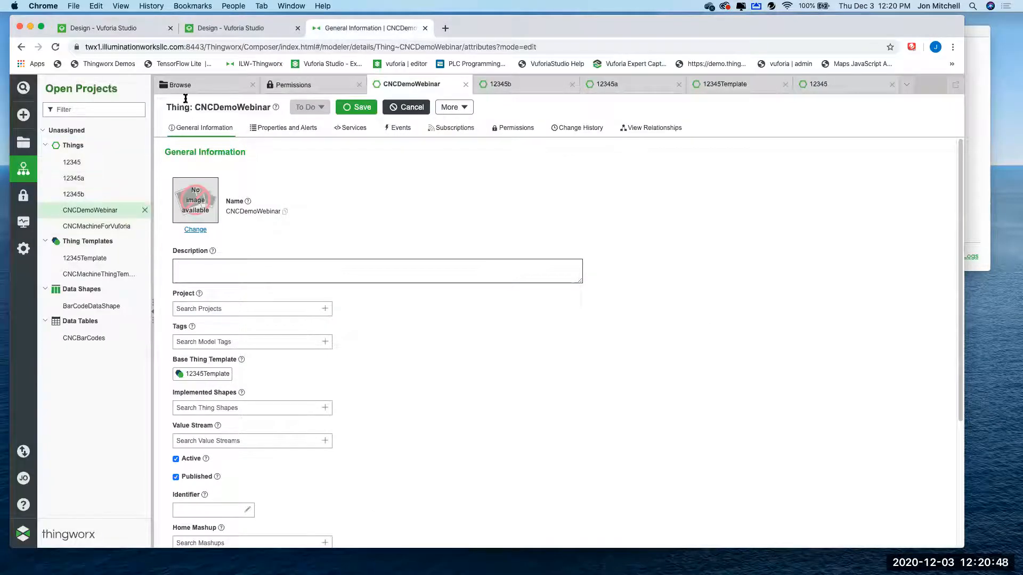
pyautogui.click(530, 88)
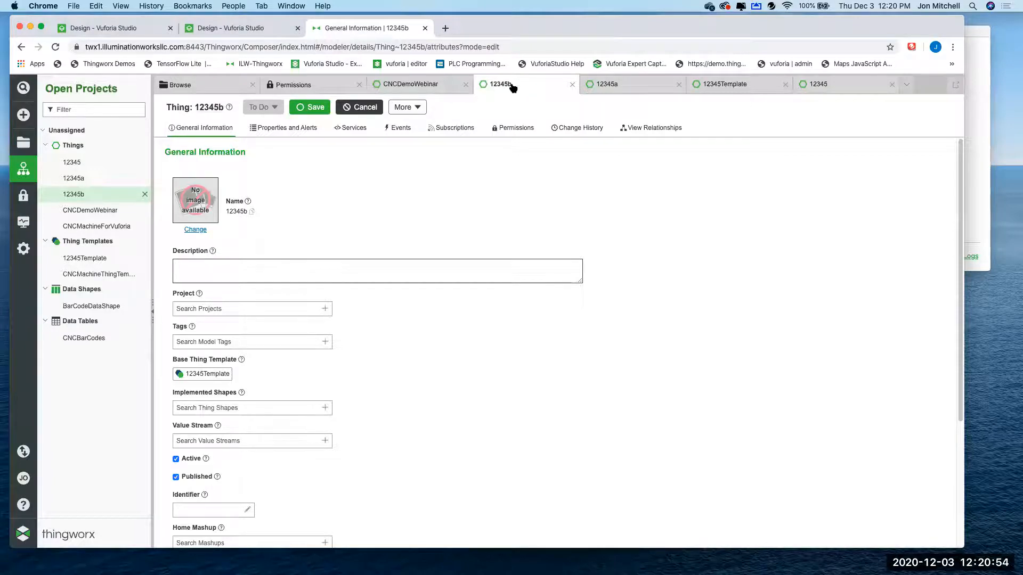
pyautogui.click(312, 129)
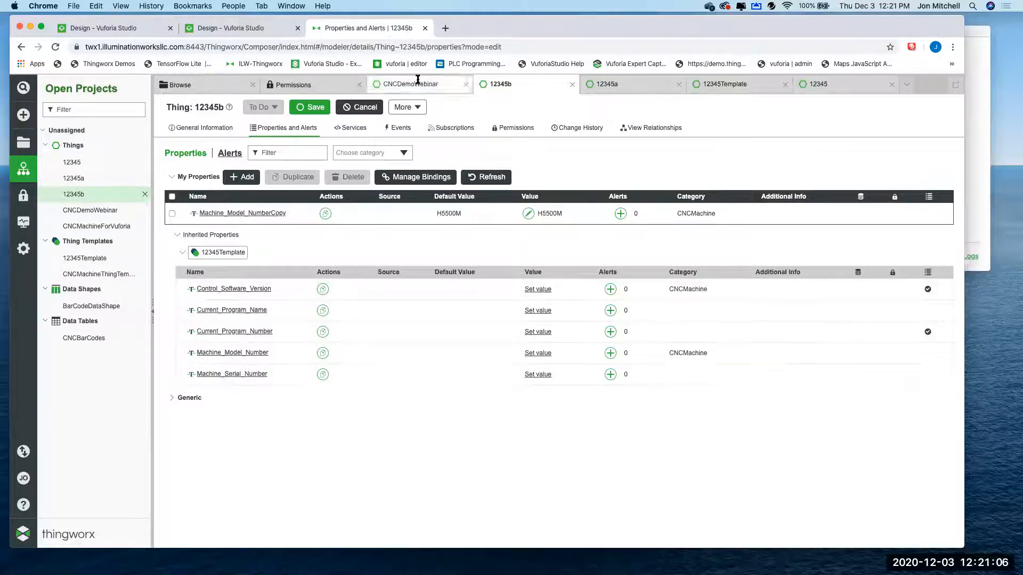
# Reposition the browser window and view the property values of the CNCDemoWebinar Thing.
pyautogui.moveTo(857, 35); pyautogui.dragTo(854, 63)
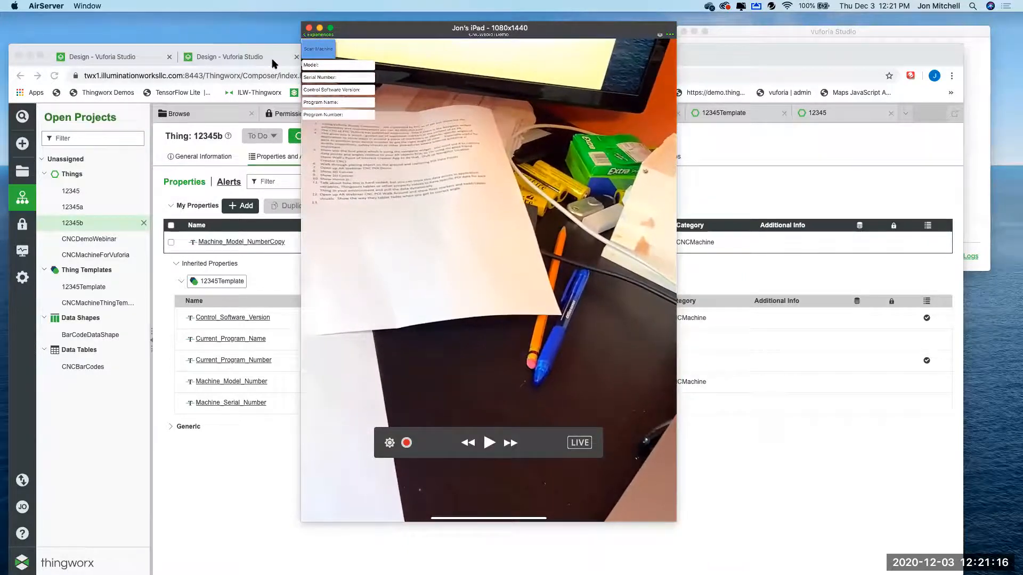
pyautogui.moveTo(892, 55); pyautogui.dragTo(899, 36)
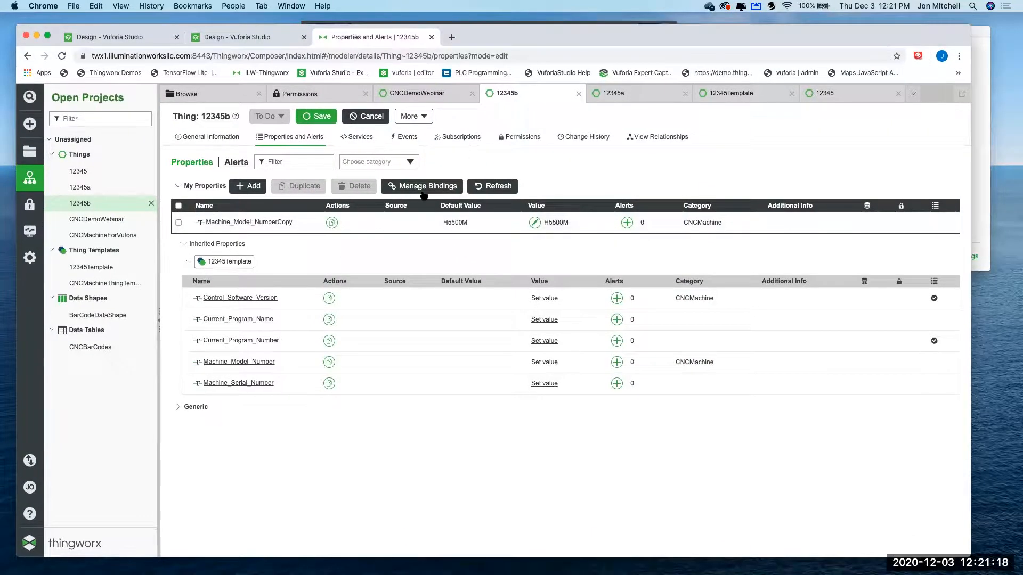
pyautogui.click(446, 96)
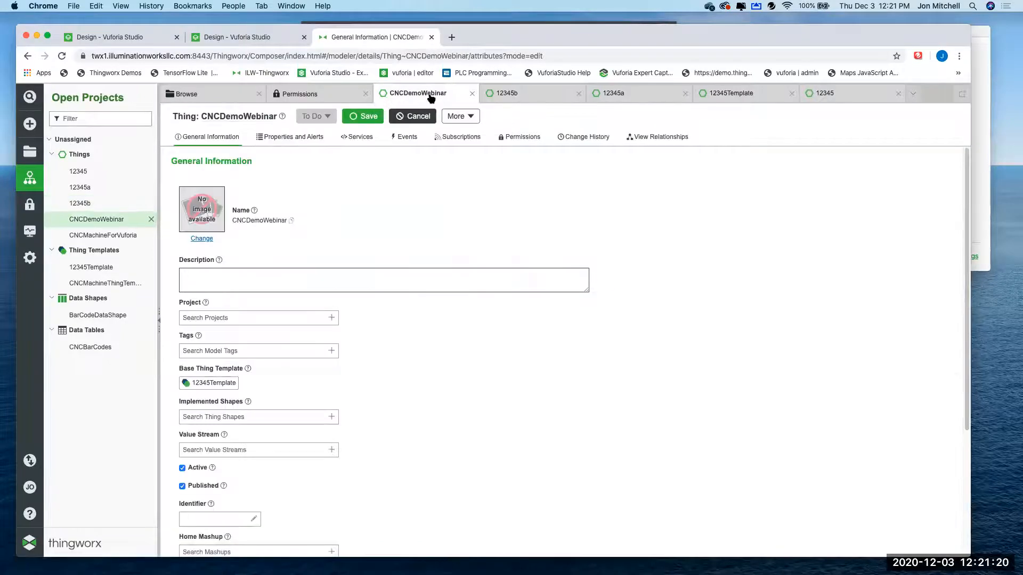
pyautogui.click(296, 138)
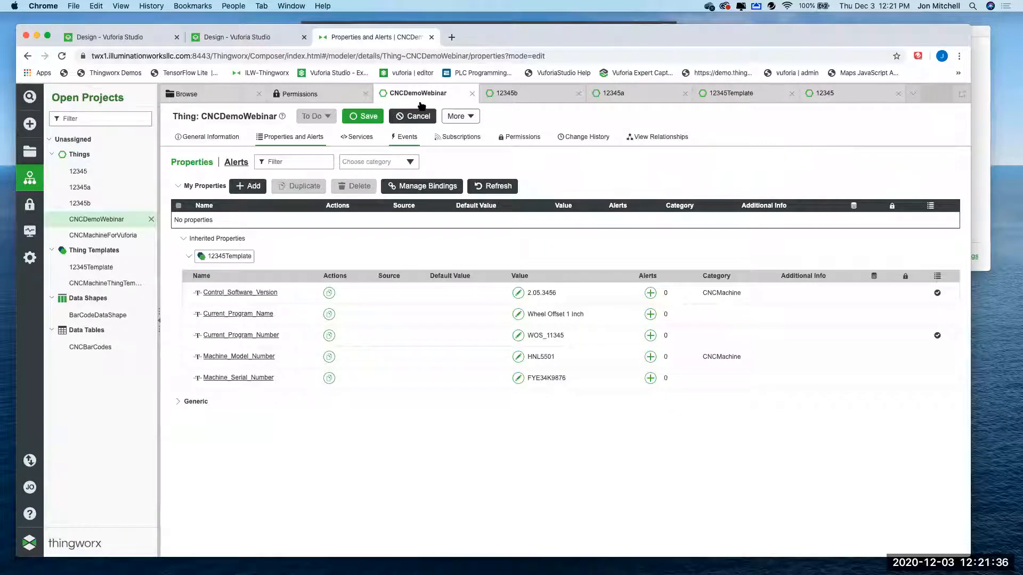
# Place the mirrored iPad window beside the CNCDemoWebinar properties to compare the scanned machine data with the ThingWorx values.
pyautogui.moveTo(485, 34); pyautogui.dragTo(482, 44)
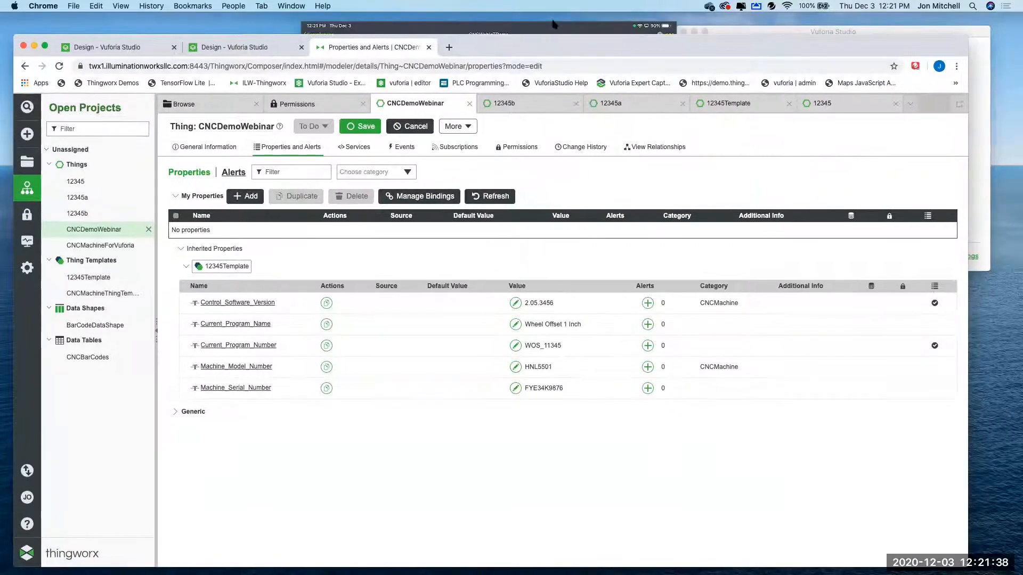
pyautogui.click(554, 24)
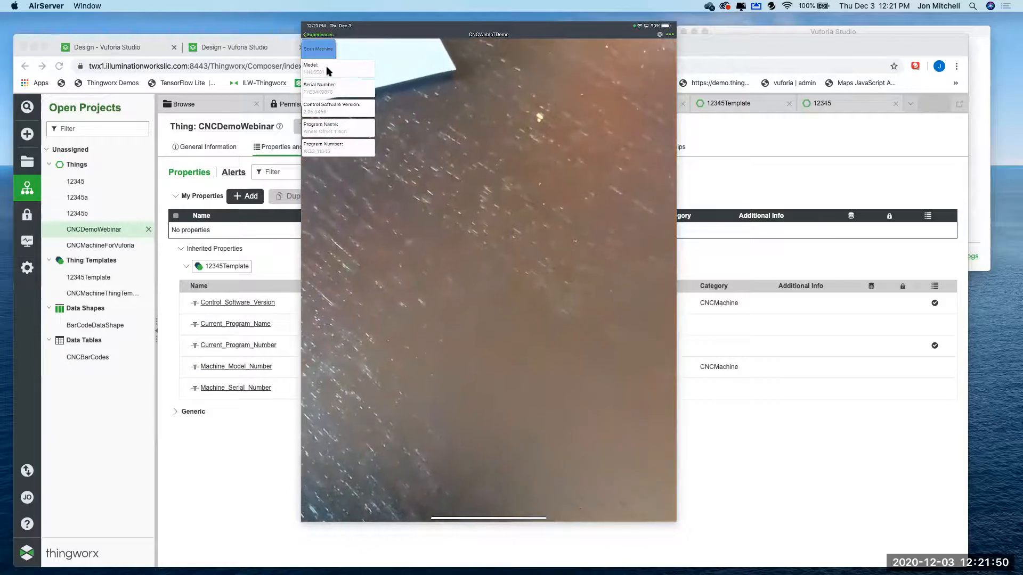
pyautogui.moveTo(395, 36); pyautogui.dragTo(689, 51)
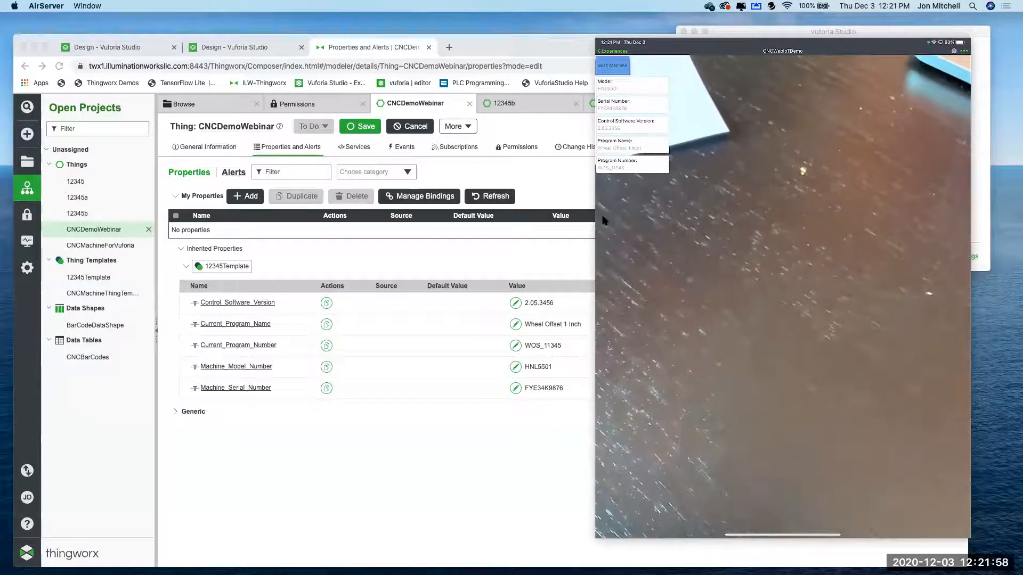
# Move the mirrored iPad window back to the middle of the screen and bring the ThingWorx browser window in front of it.
pyautogui.moveTo(692, 50); pyautogui.dragTo(440, 51)
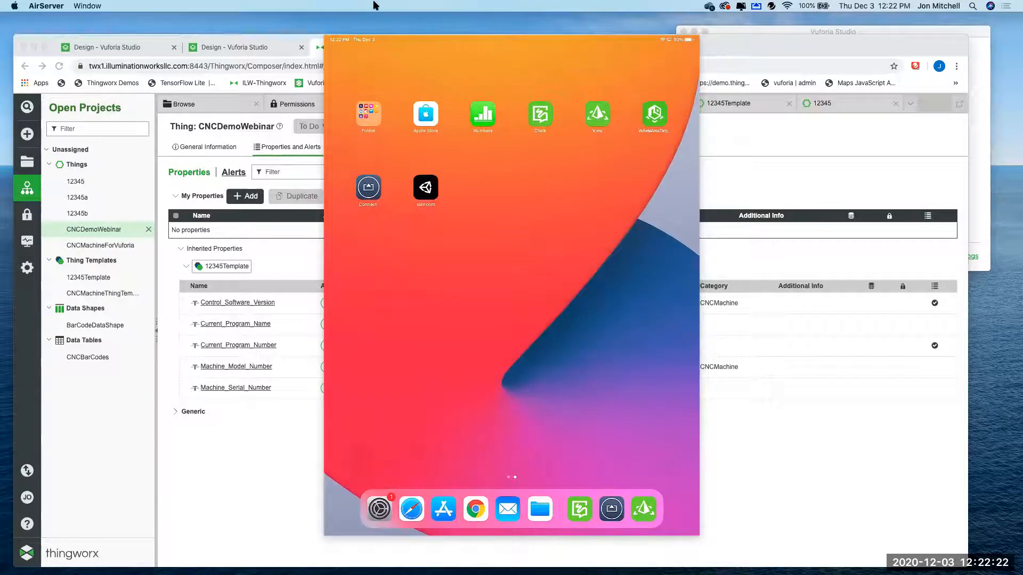
pyautogui.click(772, 41)
pyautogui.moveTo(658, 46); pyautogui.dragTo(670, 33)
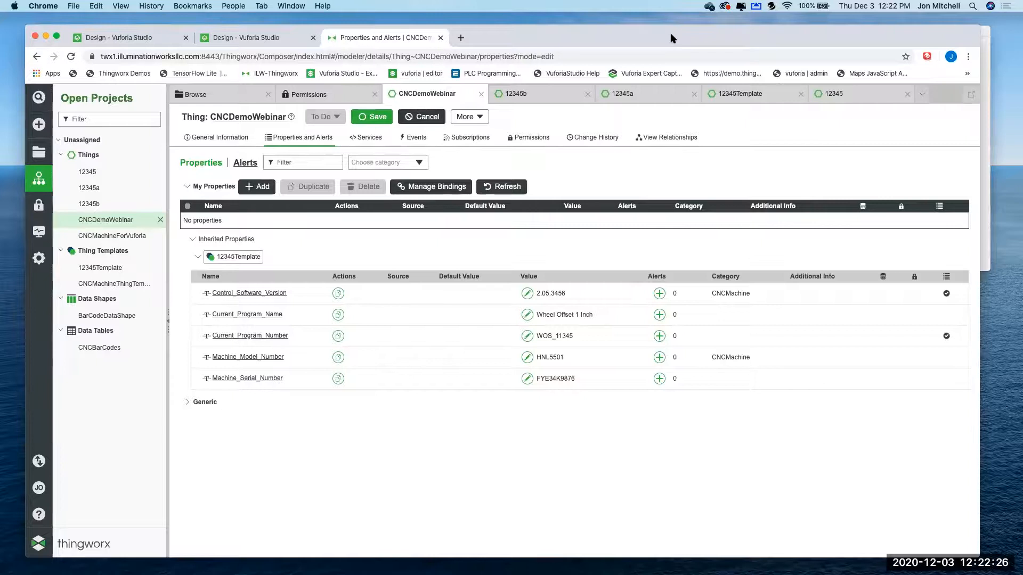
# Switch to Vuforia Studio, open the NavigatorWidgetPOI_Creator-CNC project and hide its data pane to enlarge the canvas.
pyautogui.click(261, 40)
pyautogui.click(81, 93)
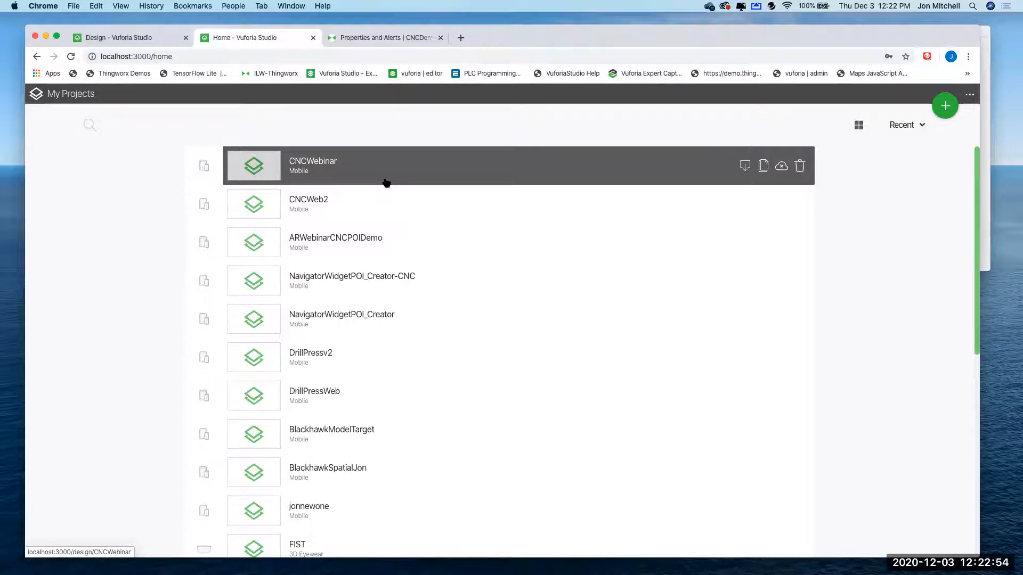
pyautogui.click(406, 284)
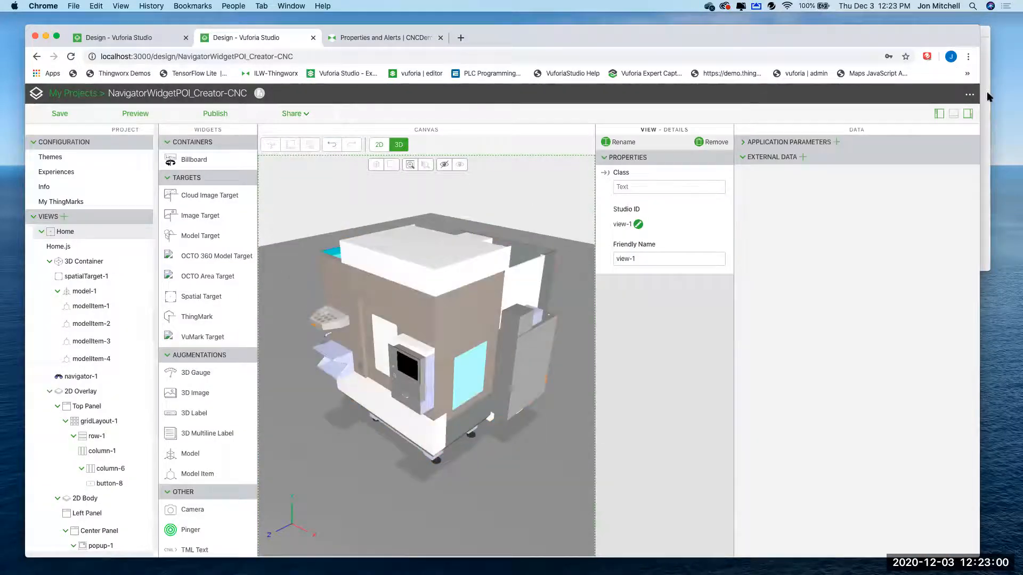
pyautogui.click(967, 113)
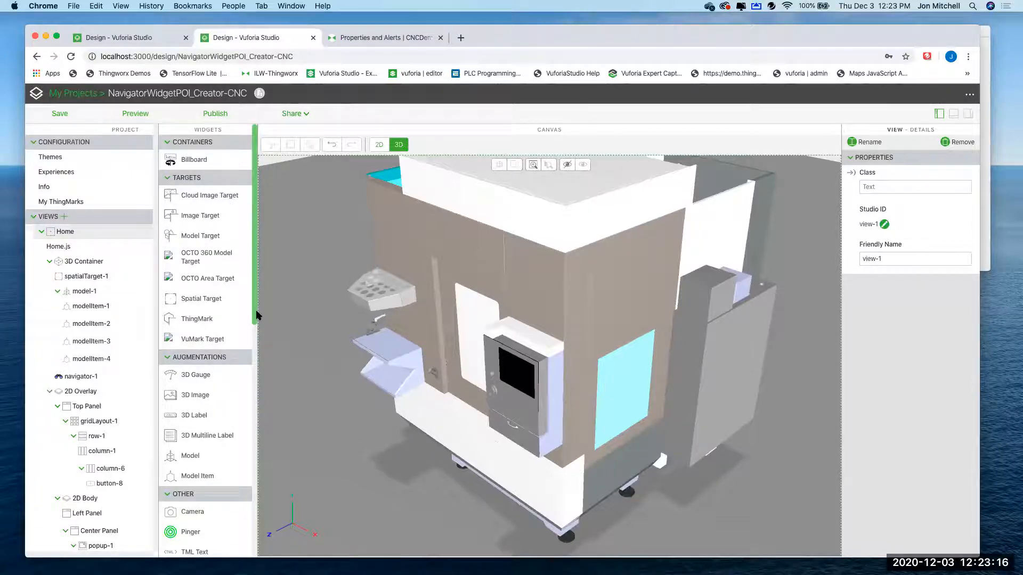
# Find the Navigator widget in the palette and review the device options, properties, services and events of navigator-1.
pyautogui.moveTo(258, 315); pyautogui.dragTo(255, 552)
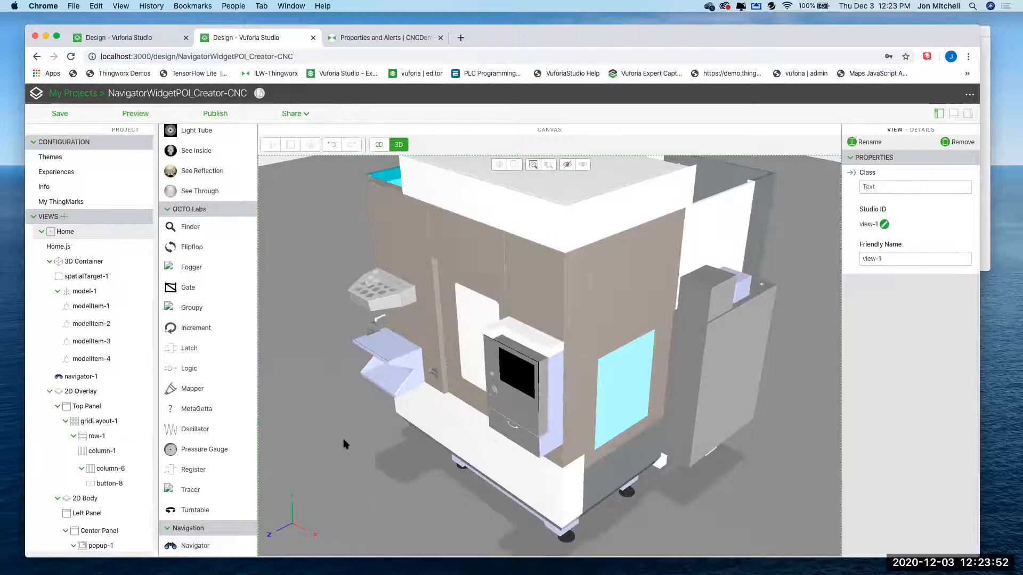
pyautogui.click(89, 377)
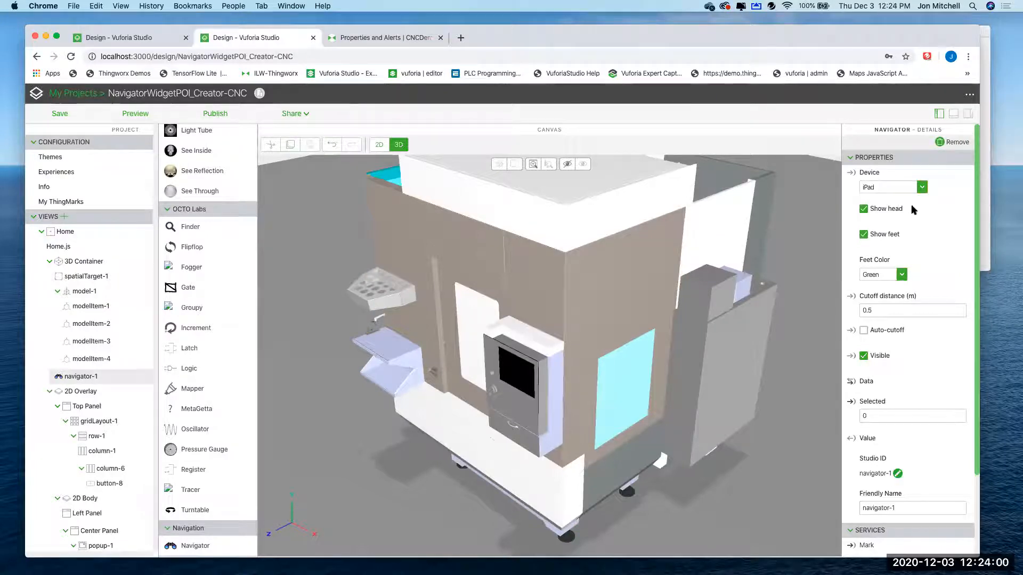
pyautogui.click(895, 187)
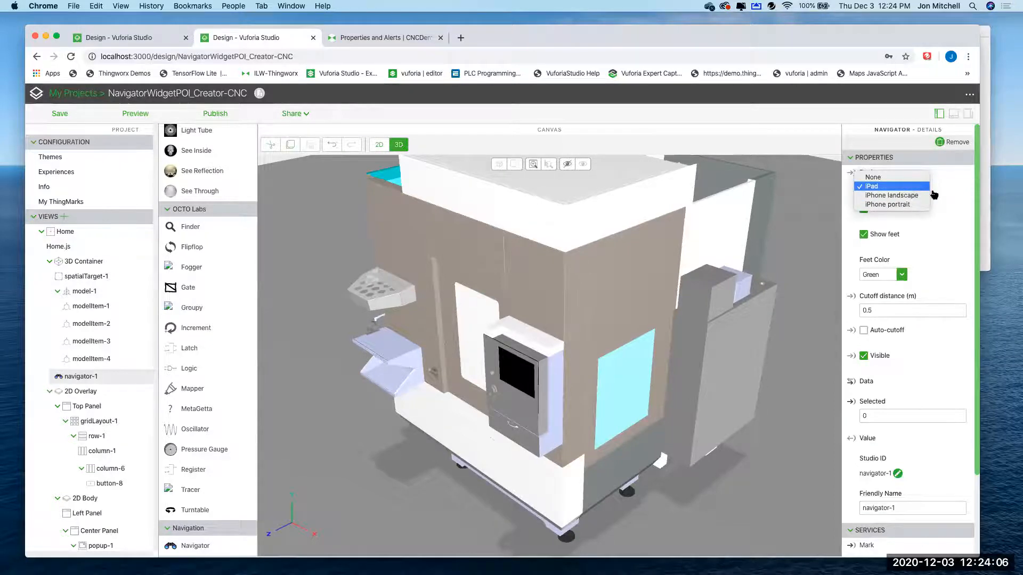
pyautogui.click(986, 225)
pyautogui.click(634, 34)
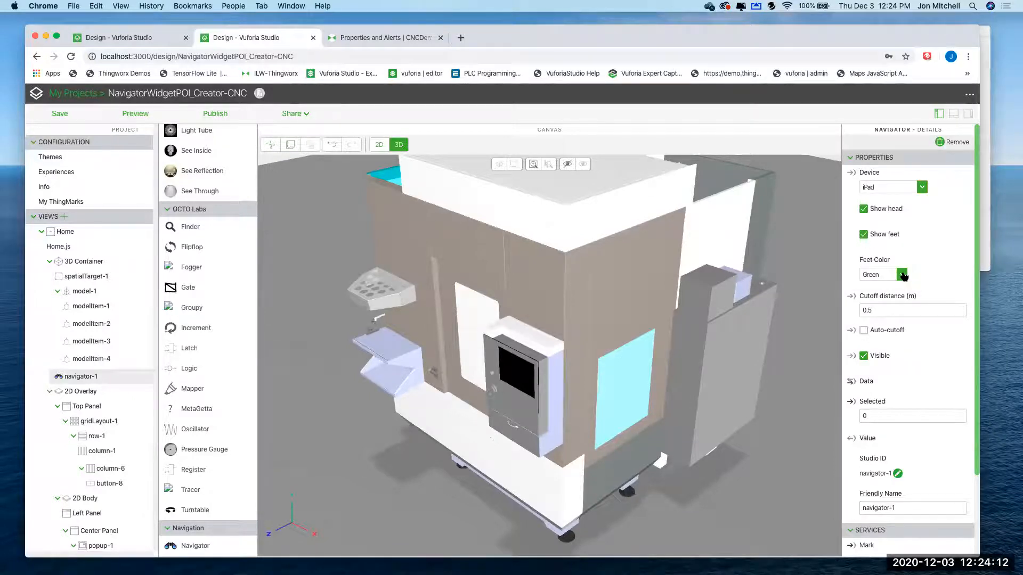
pyautogui.moveTo(978, 356); pyautogui.dragTo(979, 443)
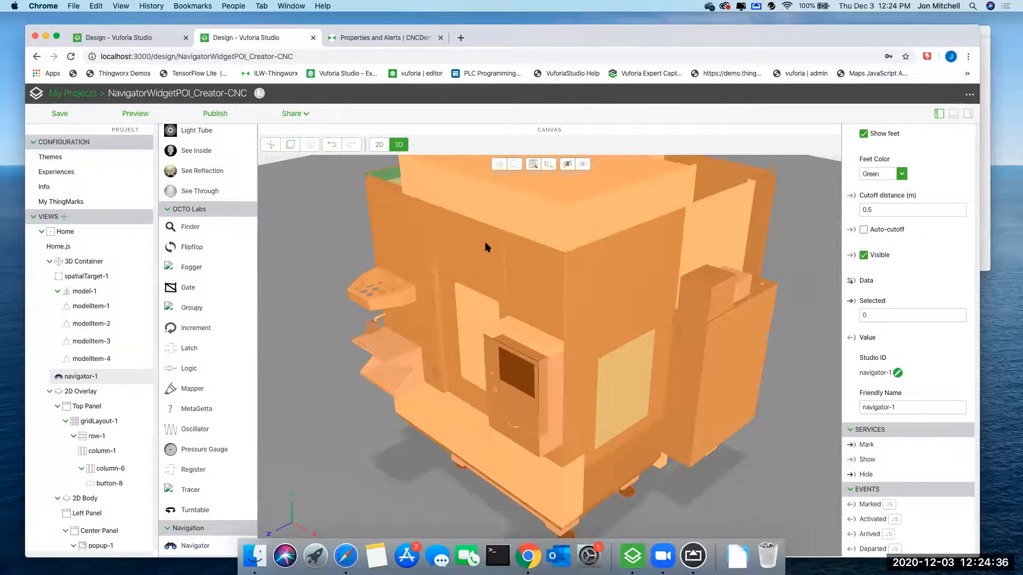
# Open the project's Home.js code and highlight the initial position array assigned to markedData.
pyautogui.click(58, 247)
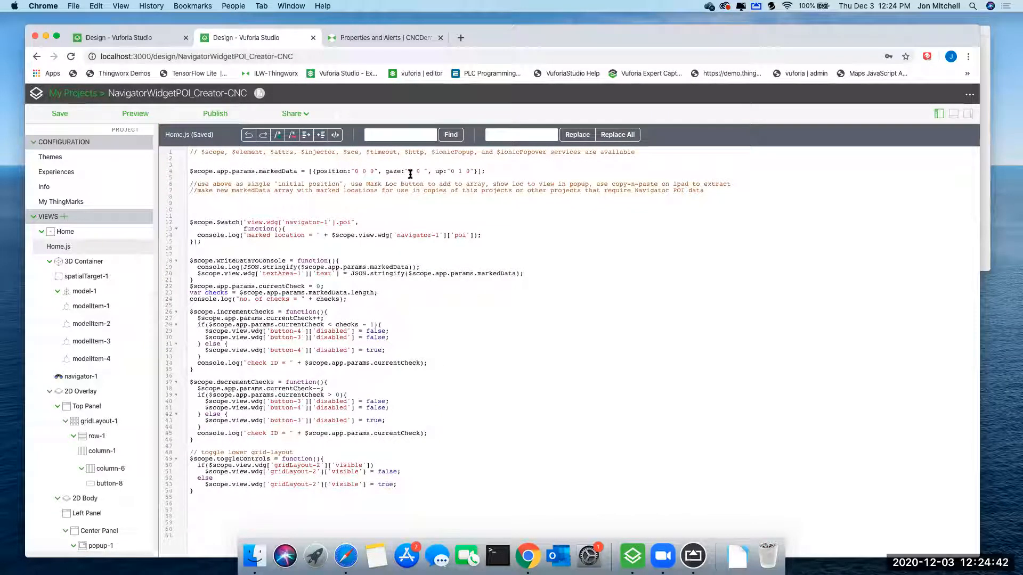
pyautogui.moveTo(486, 171); pyautogui.dragTo(305, 171)
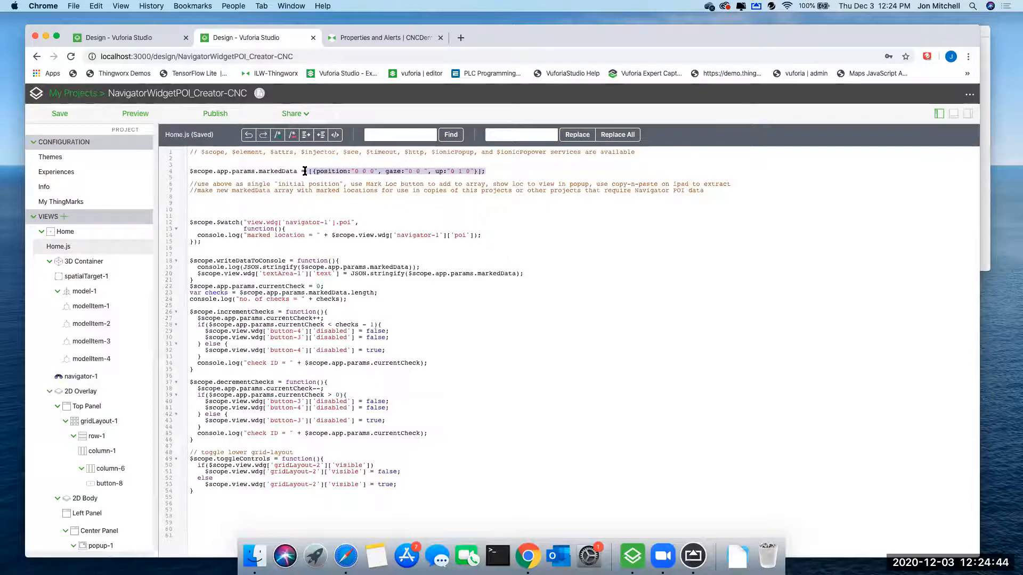
# Lower the browser window and bring the mirrored iPad window in front of it to demonstrate the location creator.
pyautogui.moveTo(630, 34); pyautogui.dragTo(622, 86)
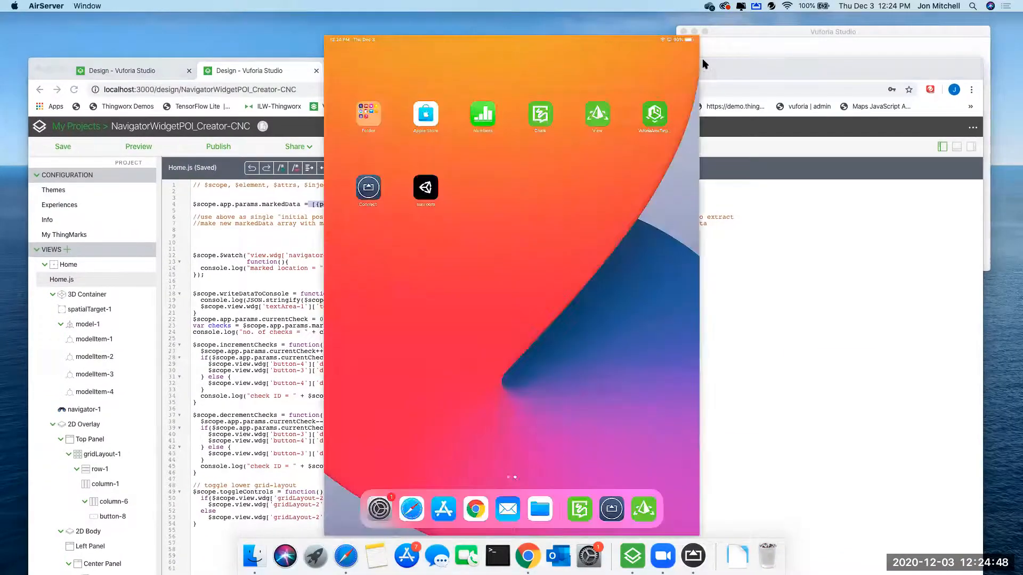
pyautogui.click(722, 51)
pyautogui.click(610, 47)
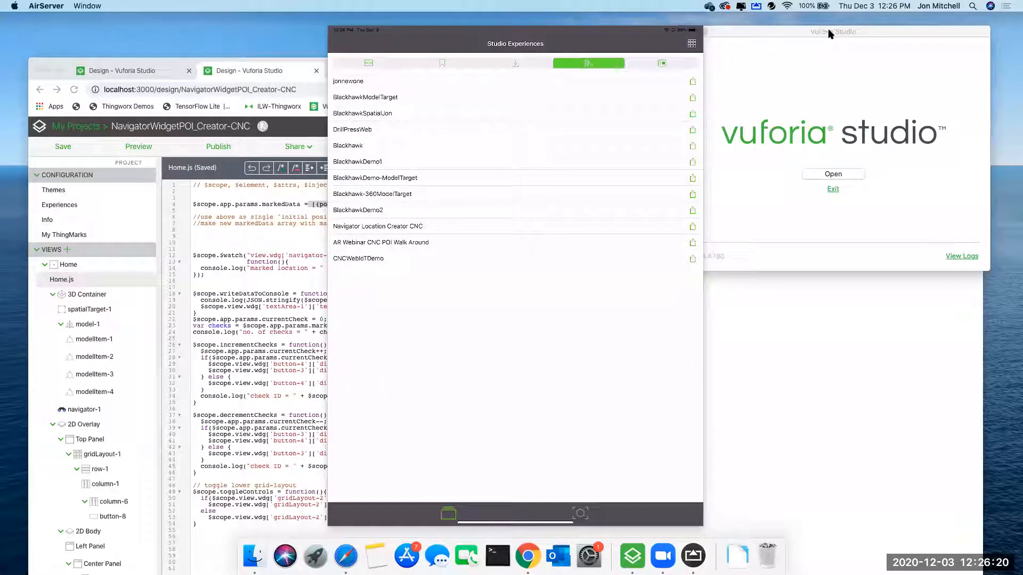
# Return to the browser, raise its window and open the ARWebinarCNCPOIDemo project from the project list.
pyautogui.click(179, 63)
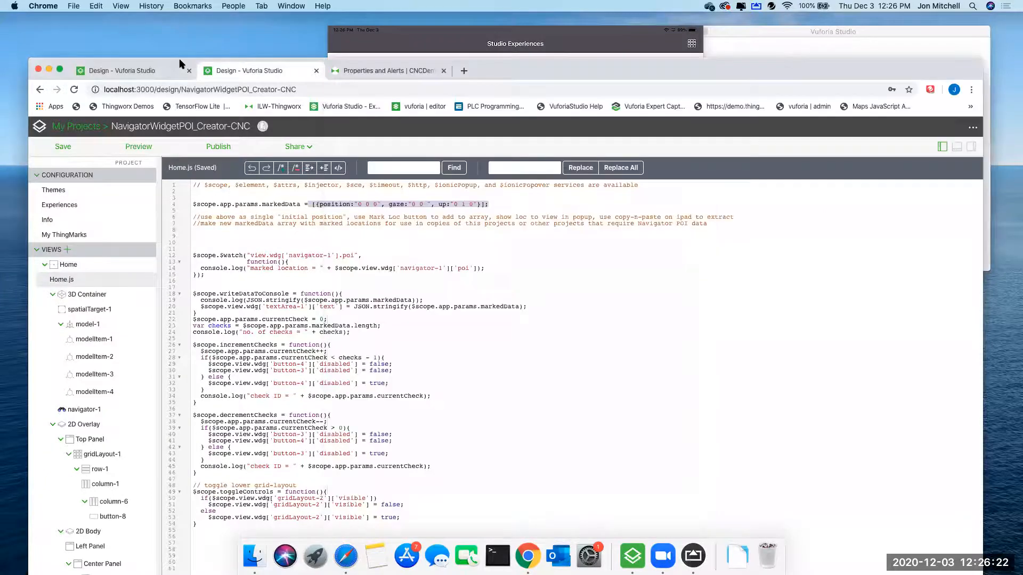
pyautogui.moveTo(774, 72); pyautogui.dragTo(781, 27)
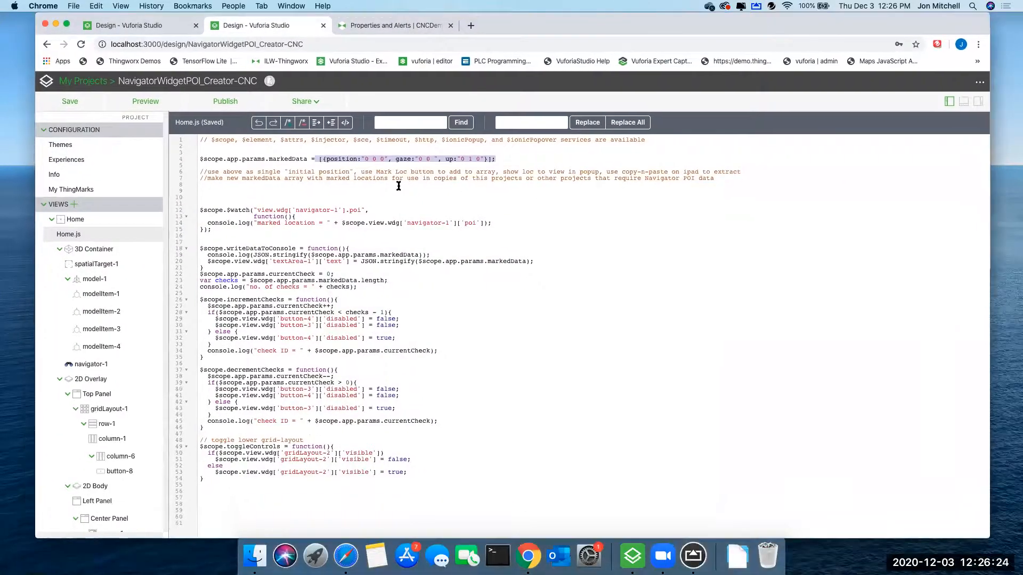
pyautogui.click(161, 26)
pyautogui.click(243, 25)
pyautogui.click(47, 45)
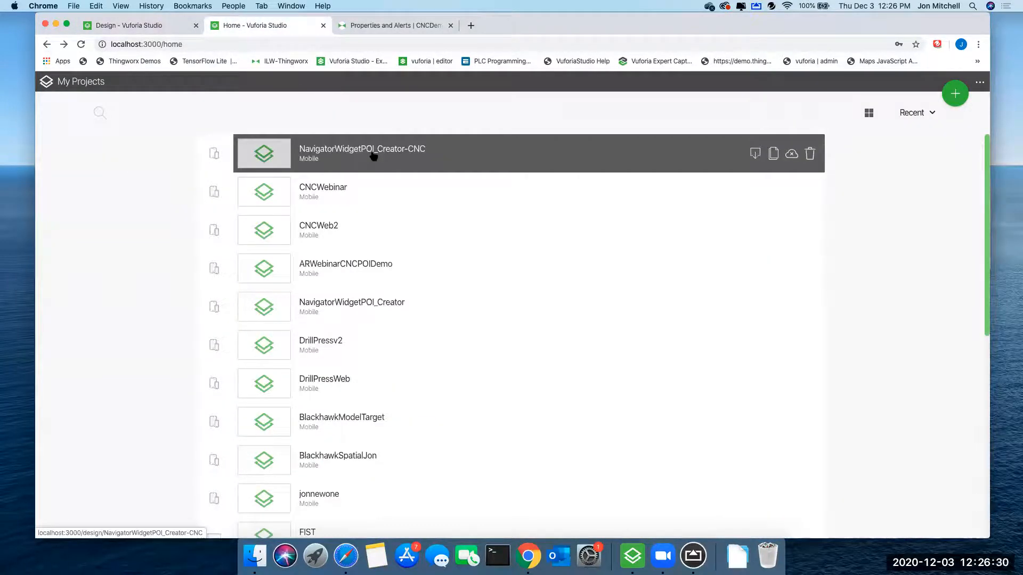
pyautogui.click(372, 266)
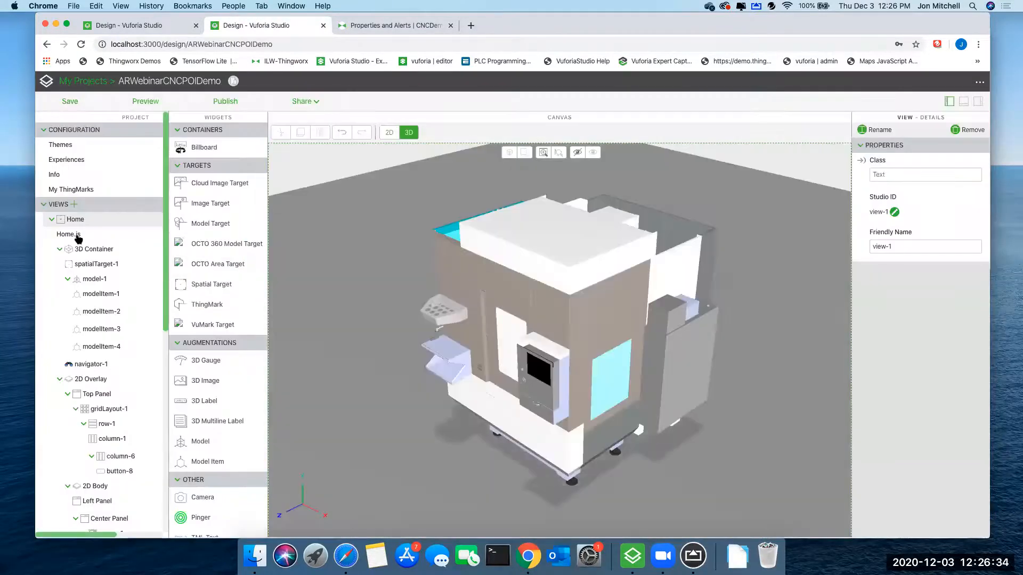
# Open Home.js of ARWebinarCNCPOIDemo and highlight the marked locations array and its markedData variable name.
pyautogui.click(77, 237)
pyautogui.moveTo(737, 213); pyautogui.dragTo(318, 190)
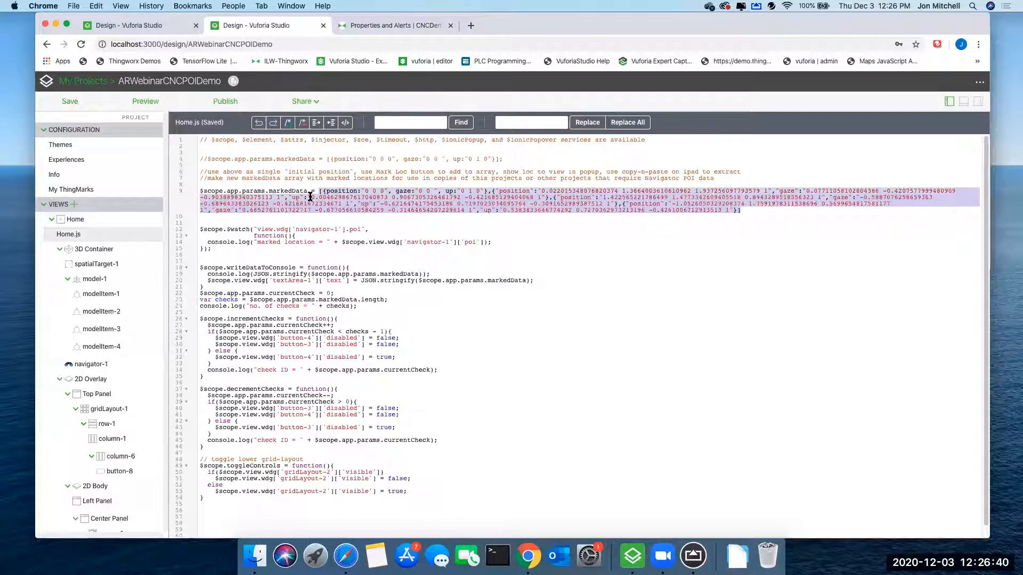
pyautogui.click(311, 191)
pyautogui.doubleClick(270, 190)
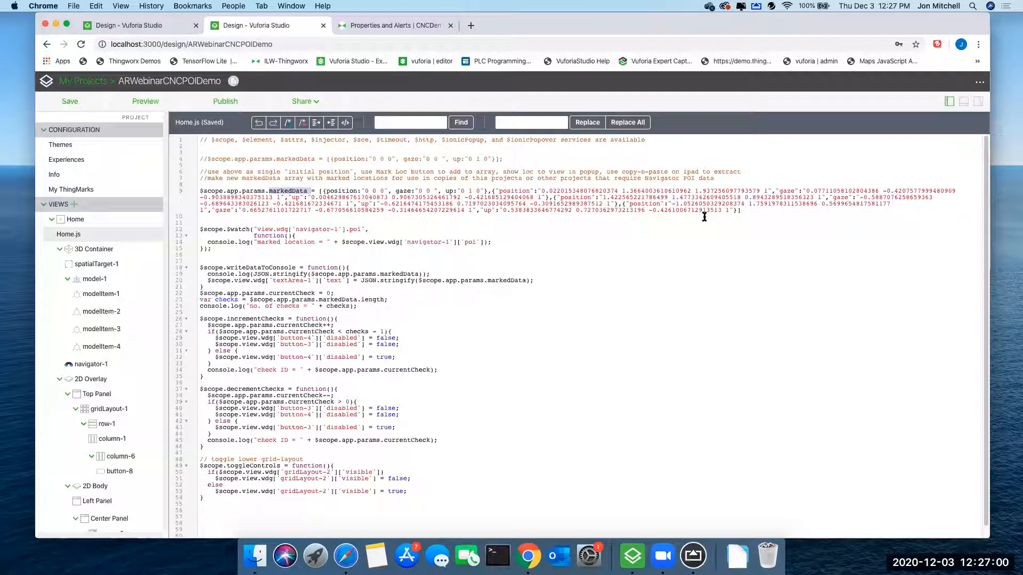
# Move the browser window down and reposition the mirrored iPad window with its Studio Experiences list in front.
pyautogui.moveTo(813, 26); pyautogui.dragTo(808, 90)
pyautogui.click(482, 69)
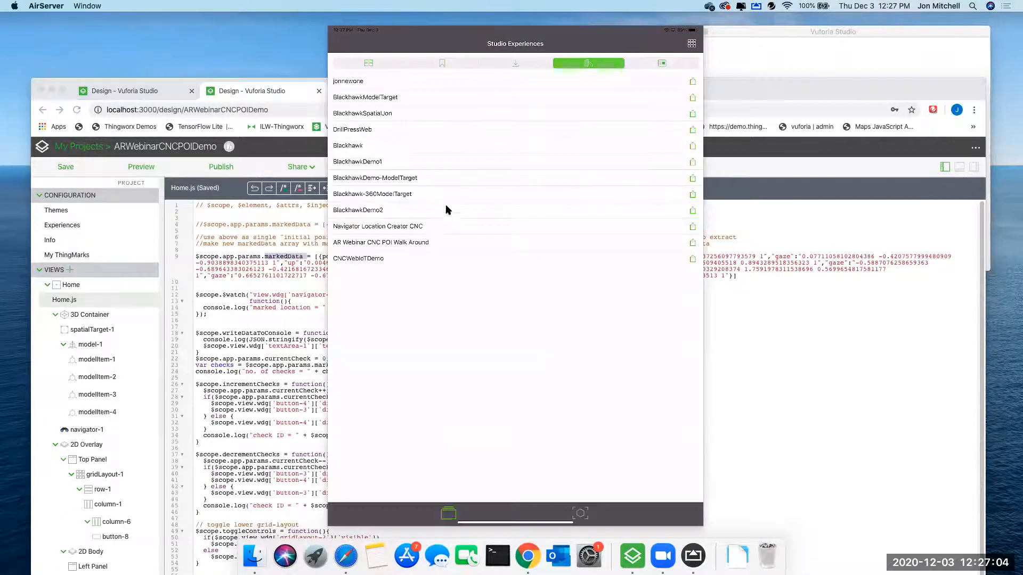
pyautogui.click(747, 73)
pyautogui.click(595, 105)
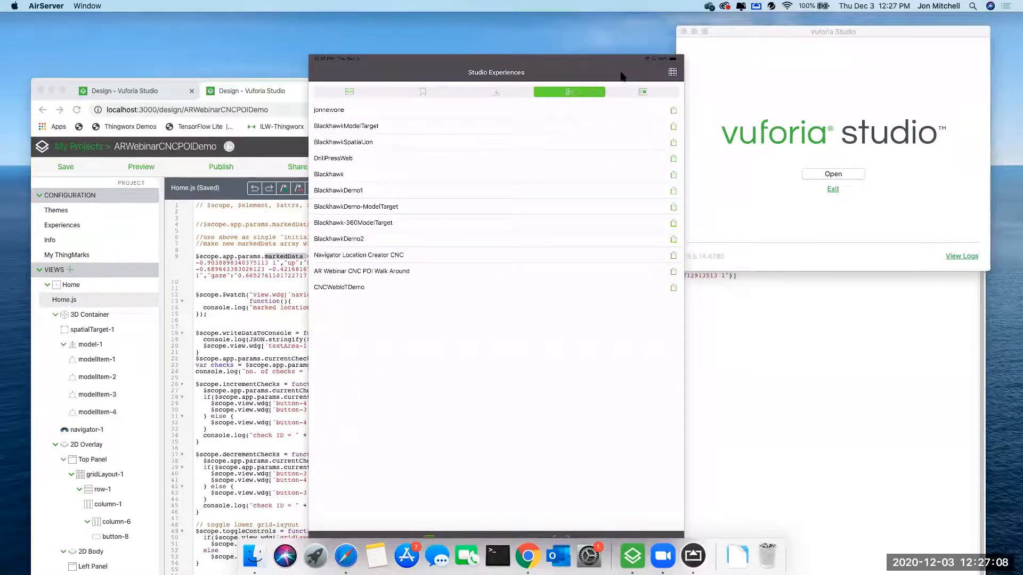